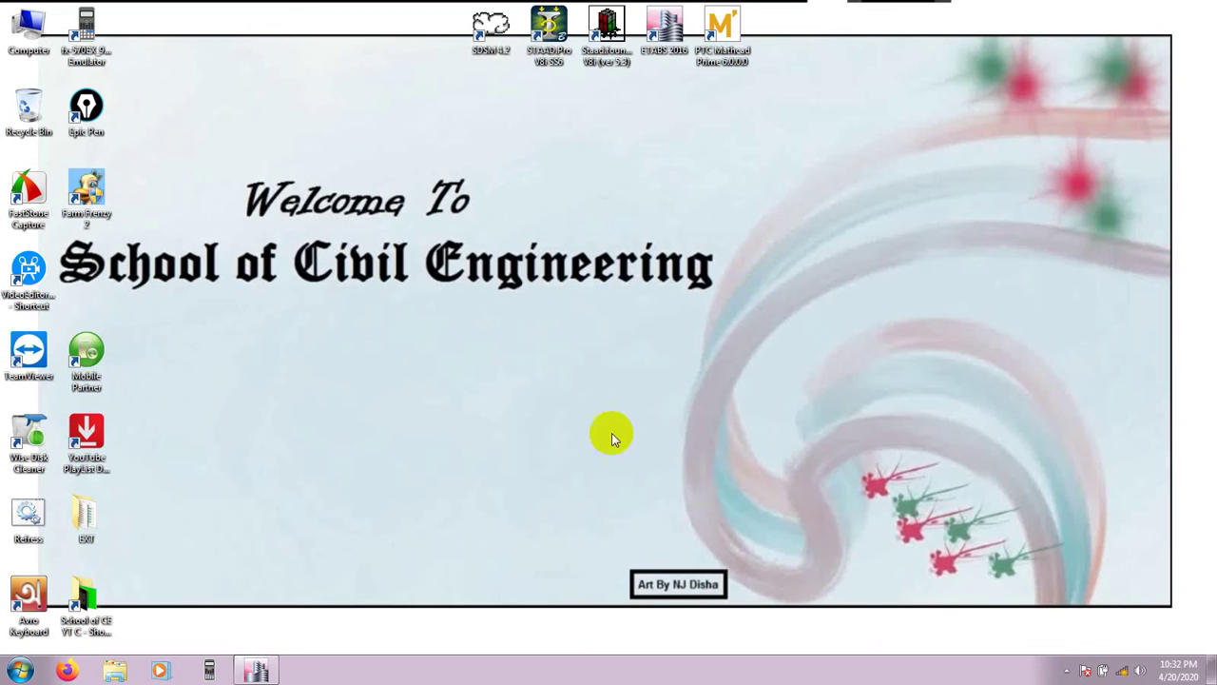
Bring the 'RS & POA' model window forward and open the Define menu
{"action": "left_click", "coordinate": [255, 670]}
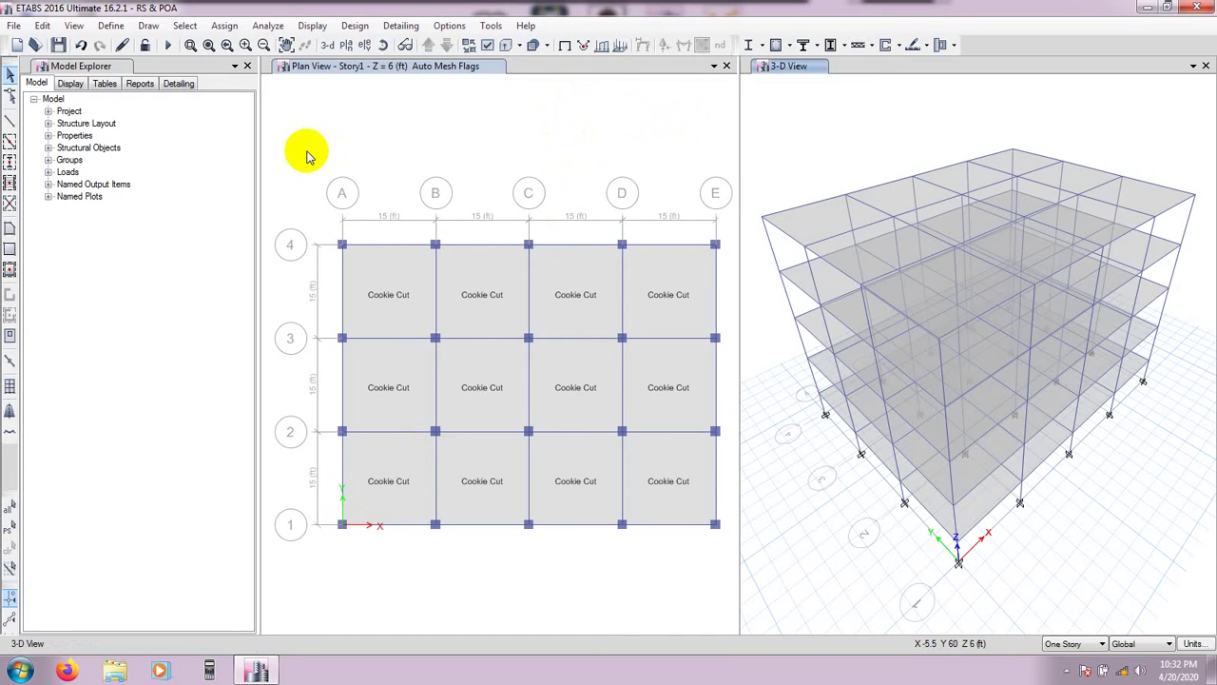
{"action": "left_click", "coordinate": [111, 27]}
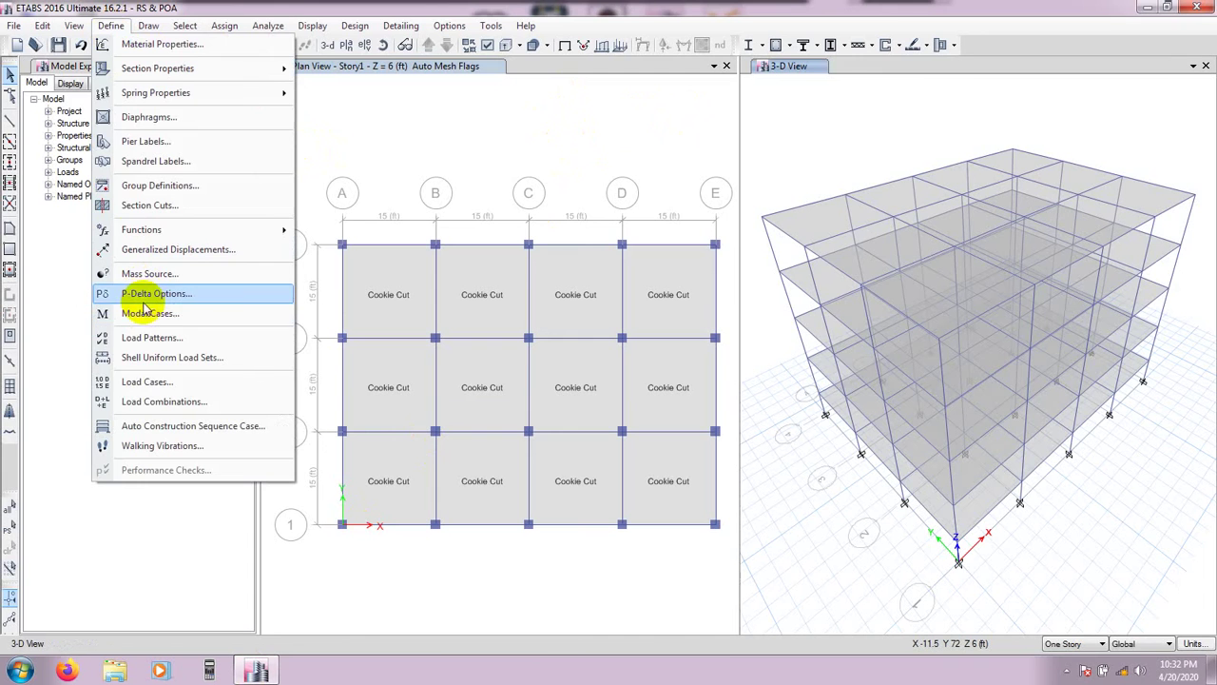
From the Load Cases list, add a new case 'RS' of type Response Spectrum
{"action": "left_click", "coordinate": [152, 382]}
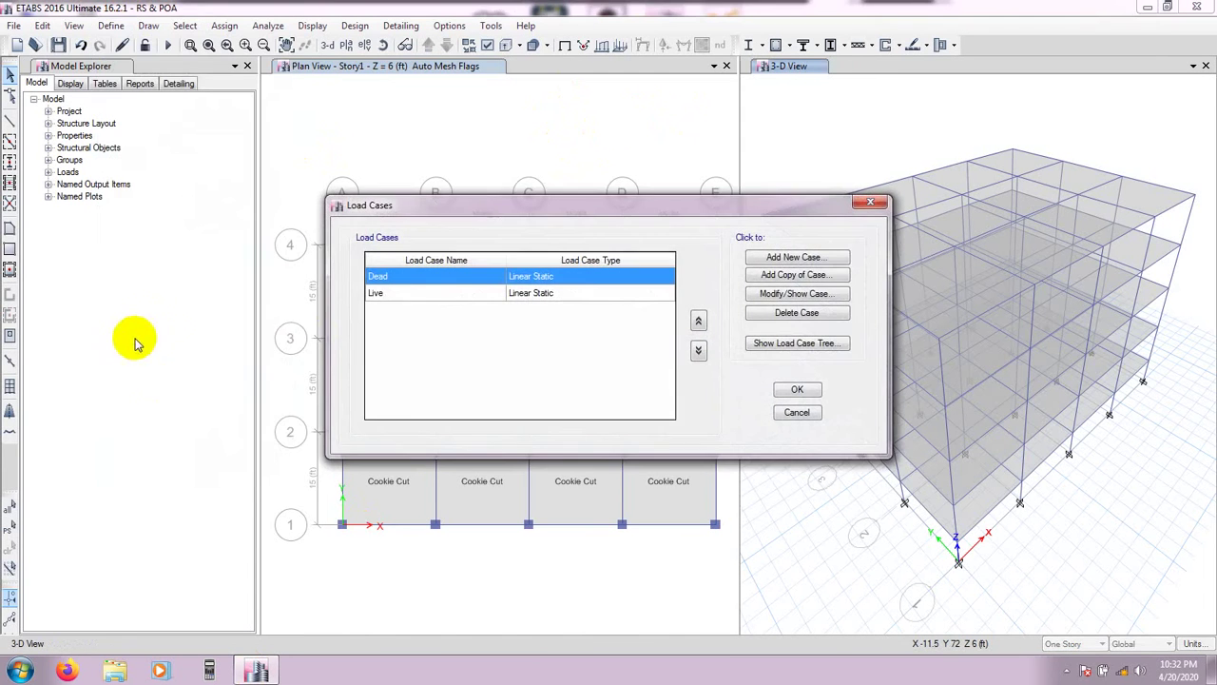
{"action": "left_click_drag", "start_coordinate": [479, 204], "coordinate": [296, 183]}
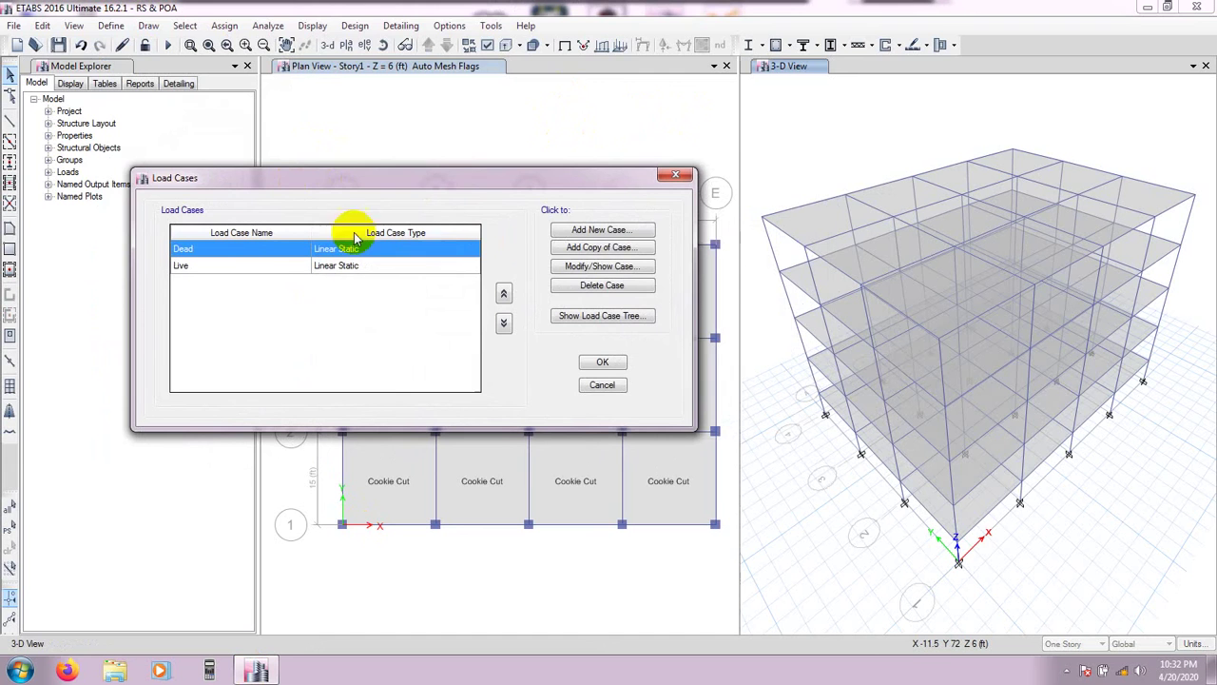
{"action": "left_click", "coordinate": [598, 237]}
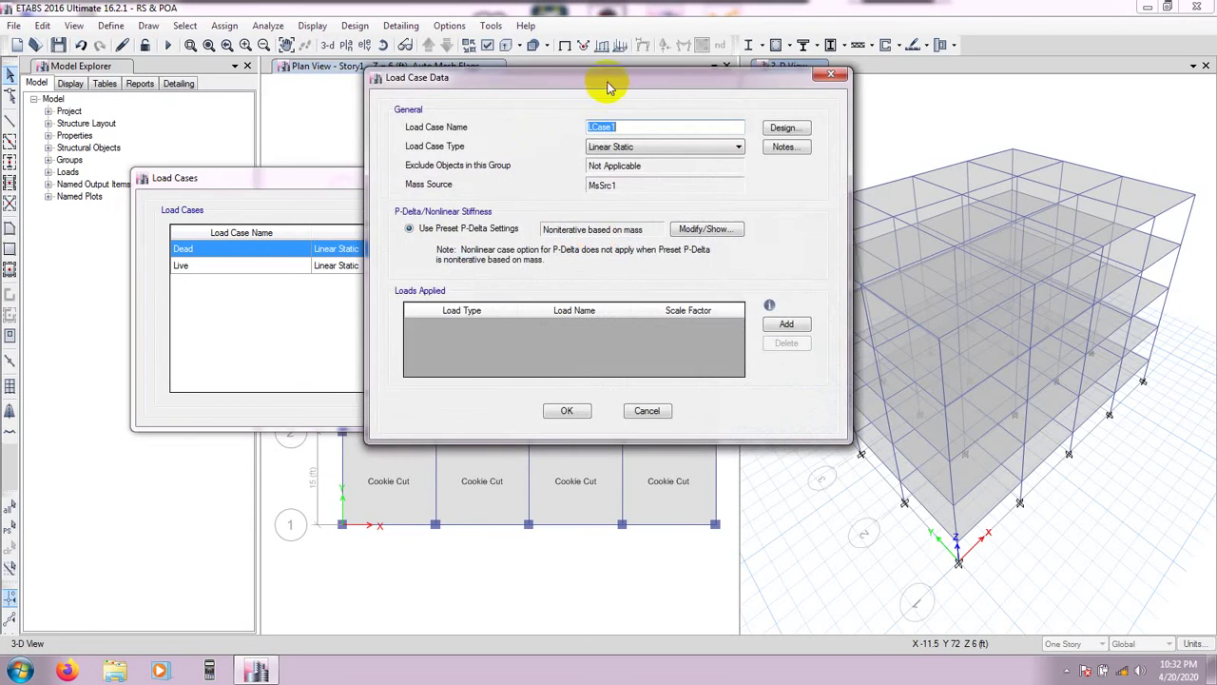
{"action": "left_click_drag", "start_coordinate": [602, 84], "coordinate": [440, 86]}
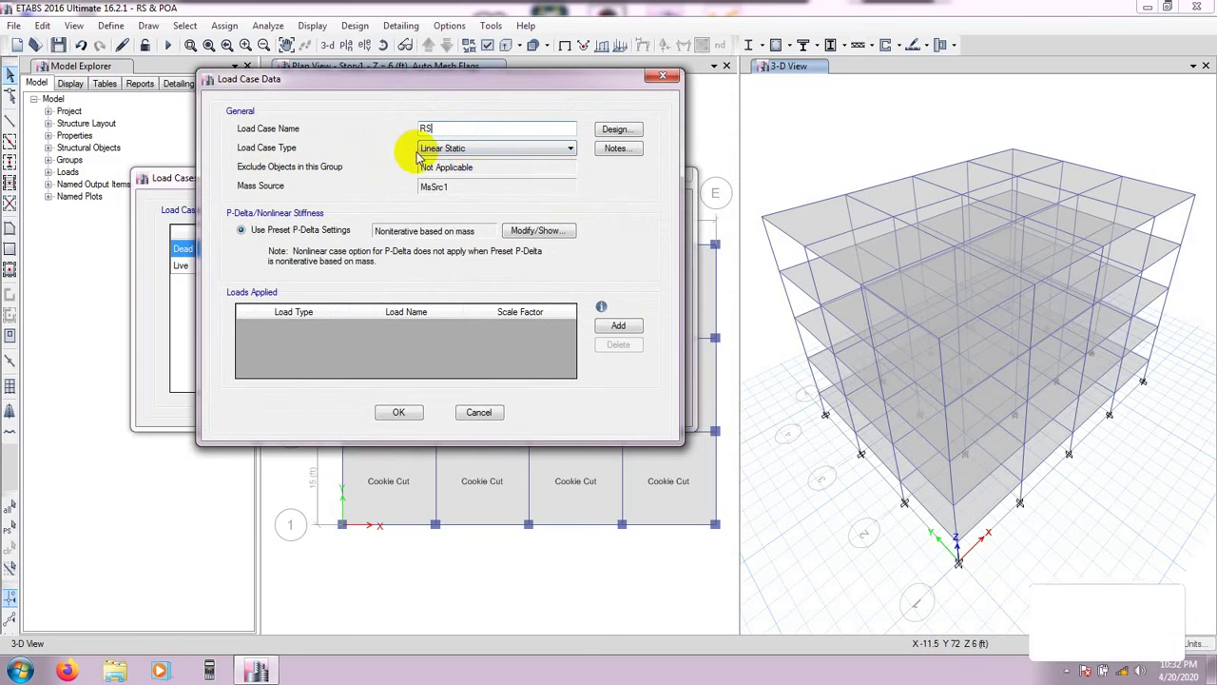
{"action": "left_click", "coordinate": [433, 152]}
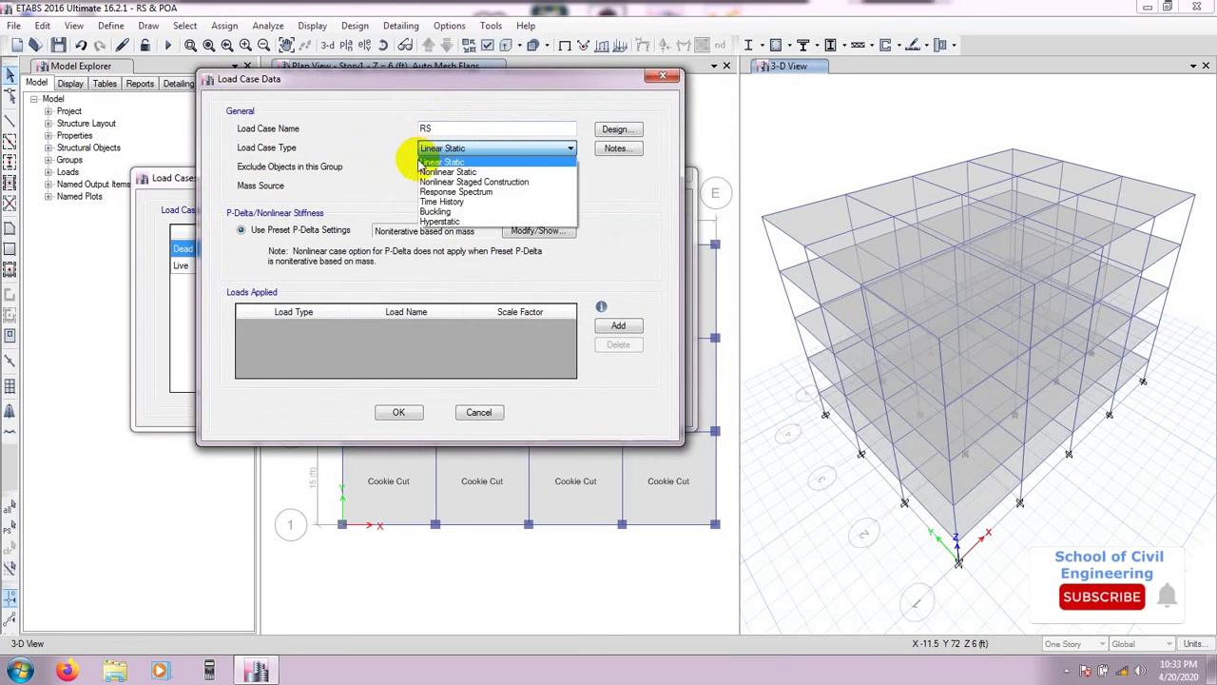
{"action": "left_click", "coordinate": [464, 192]}
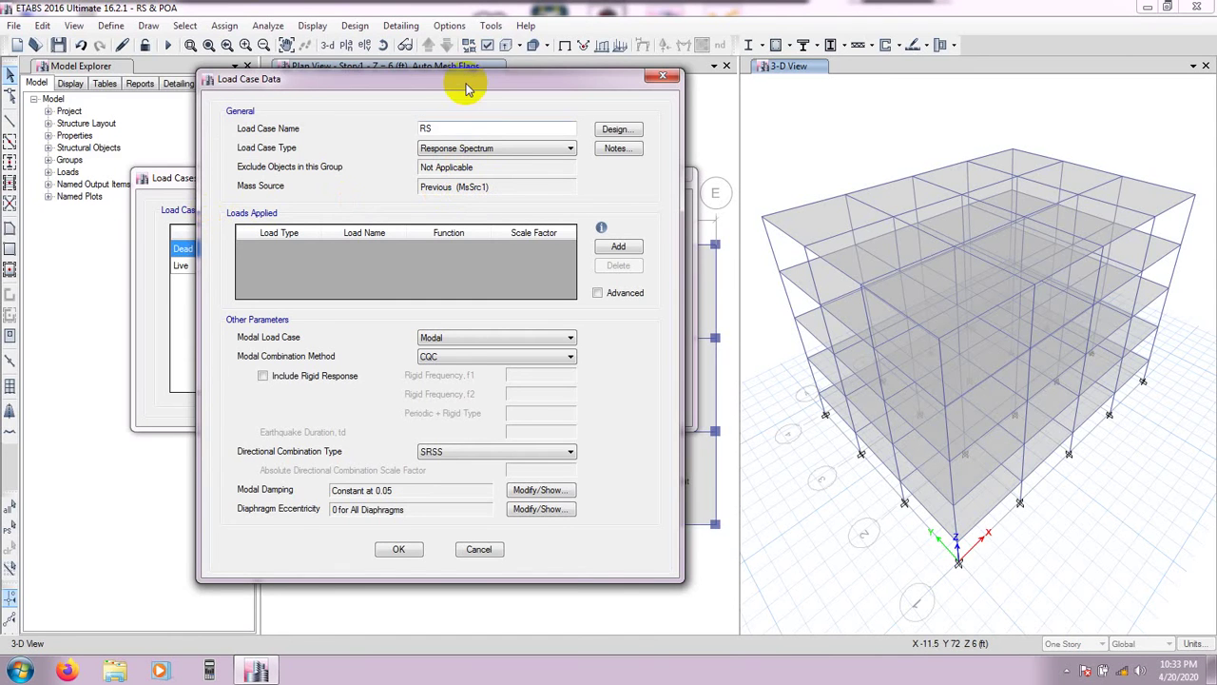
{"action": "mouse_move", "coordinate": [466, 82]}
{"action": "left_mouse_down"}
{"action": "mouse_move", "coordinate": [463, 72]}
{"action": "mouse_move", "coordinate": [463, 94]}
{"action": "left_mouse_up"}
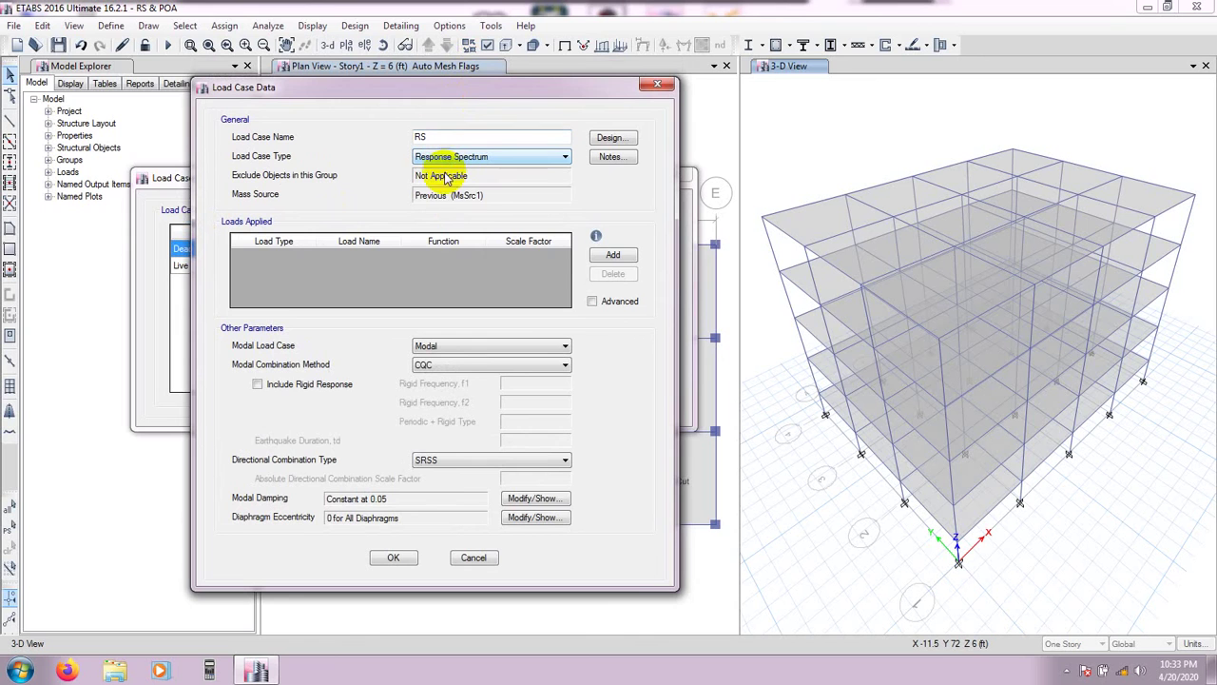
Add a U1 acceleration load to RS using the UBC 94 RSF function
{"action": "left_click", "coordinate": [610, 257]}
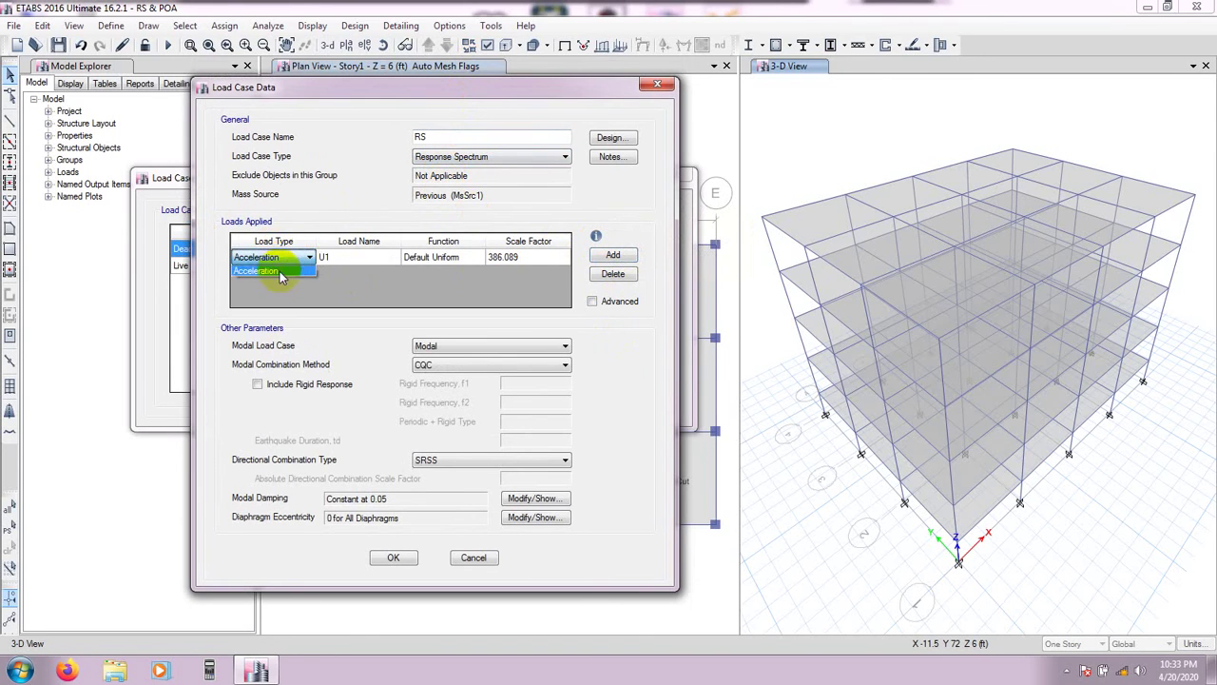
{"action": "left_click", "coordinate": [280, 271]}
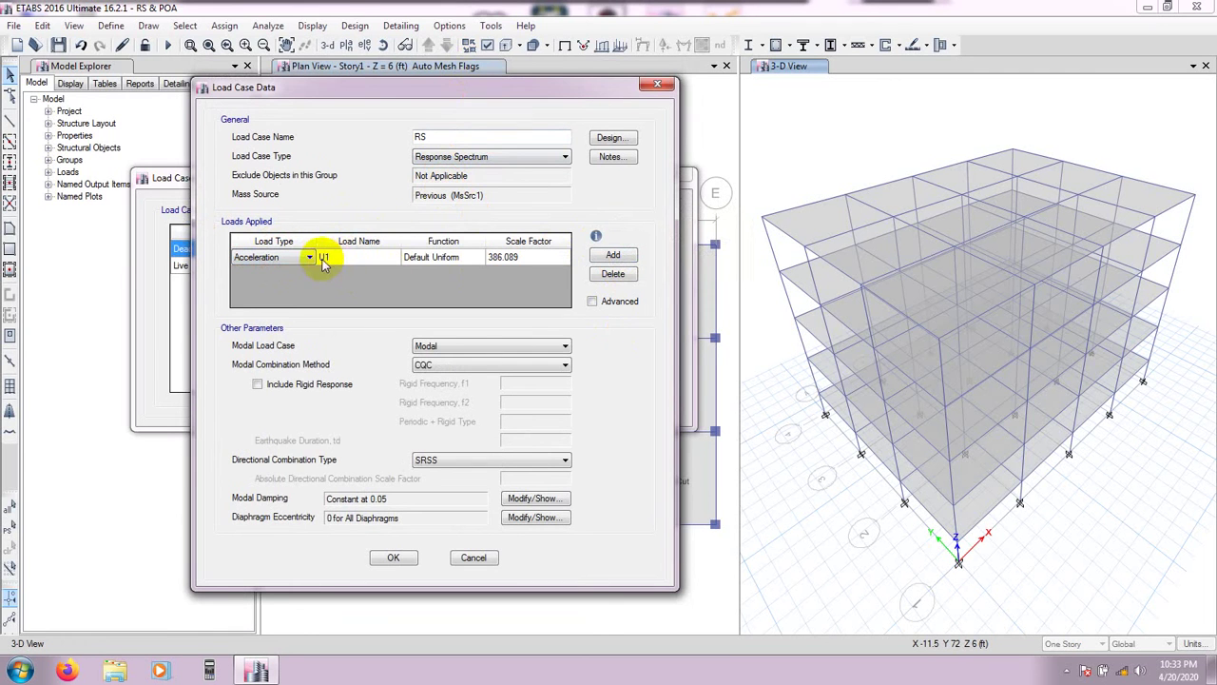
{"action": "left_click", "coordinate": [449, 258]}
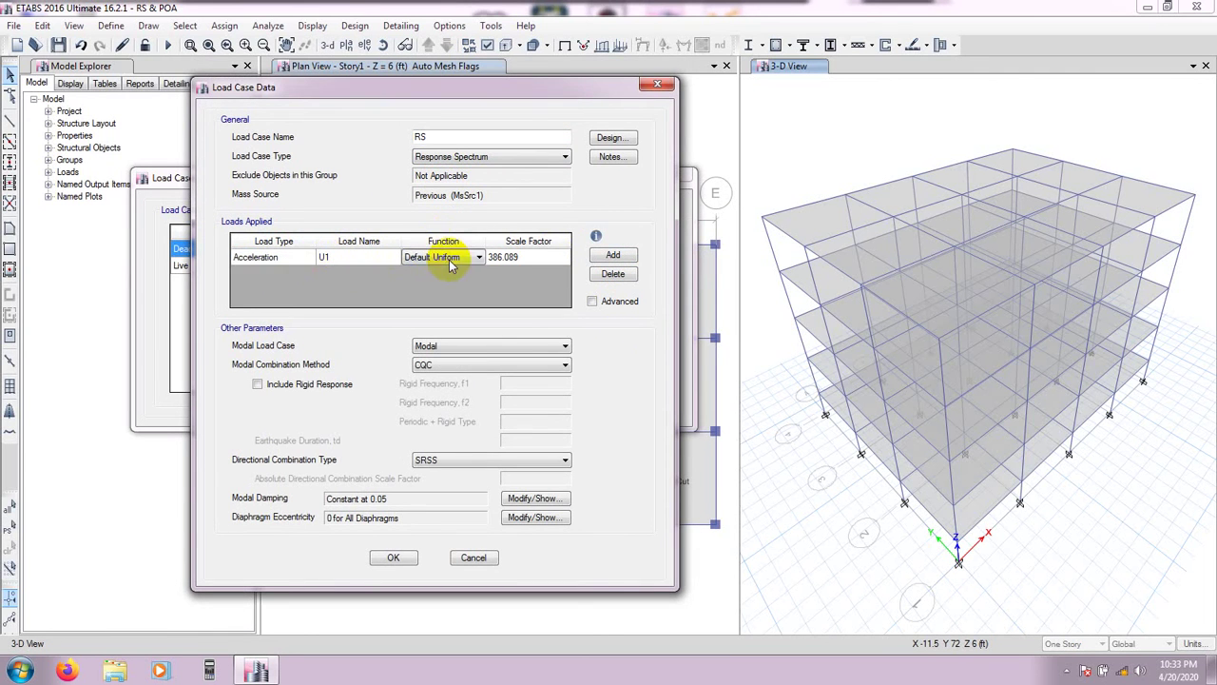
{"action": "left_click", "coordinate": [448, 259]}
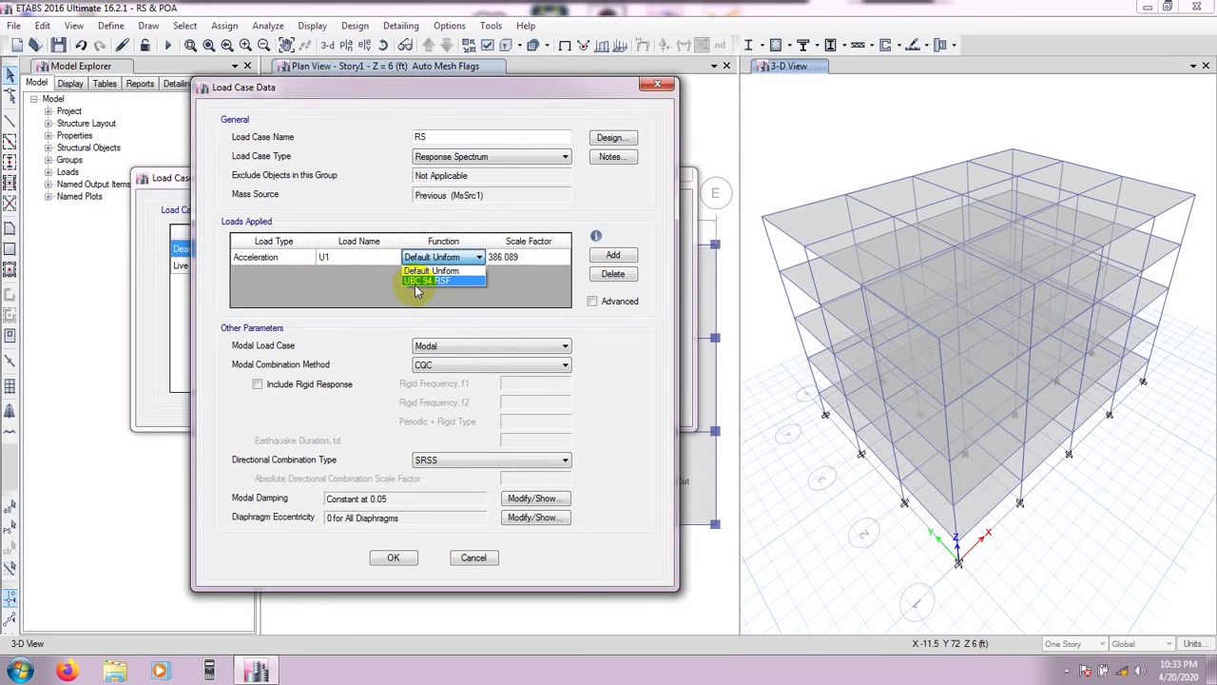
{"action": "left_click", "coordinate": [424, 282]}
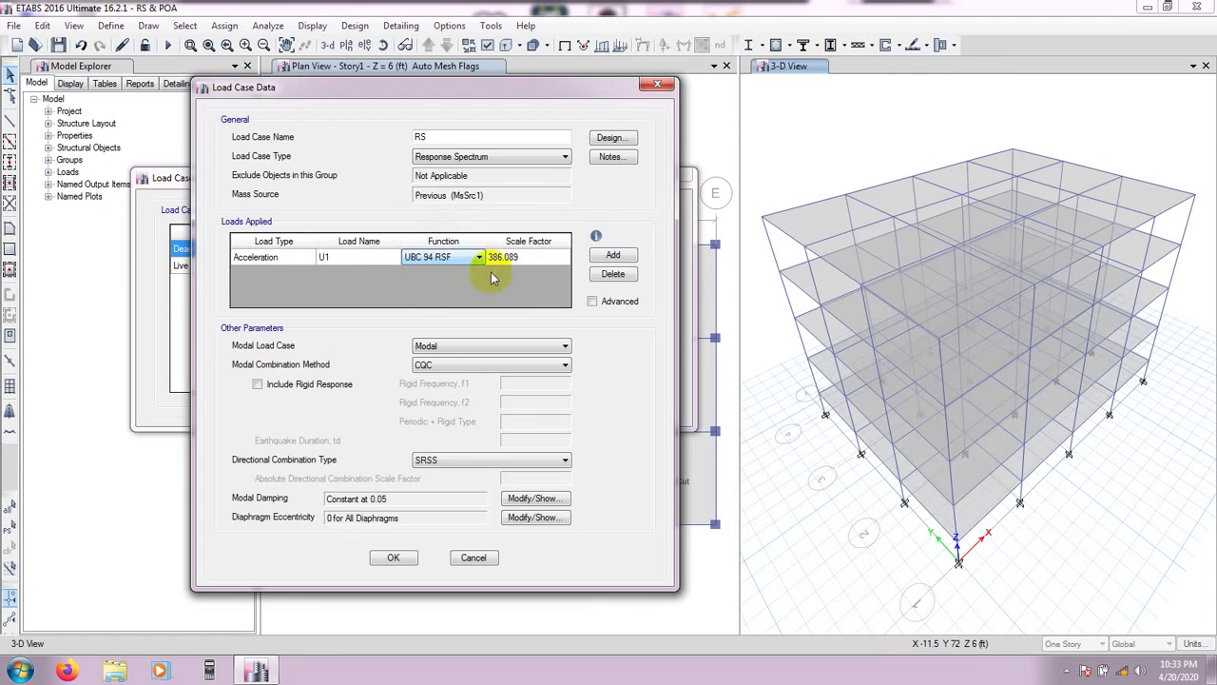
Add a second acceleration load in direction U2, also using UBC 94 RSF
{"action": "left_click", "coordinate": [618, 256]}
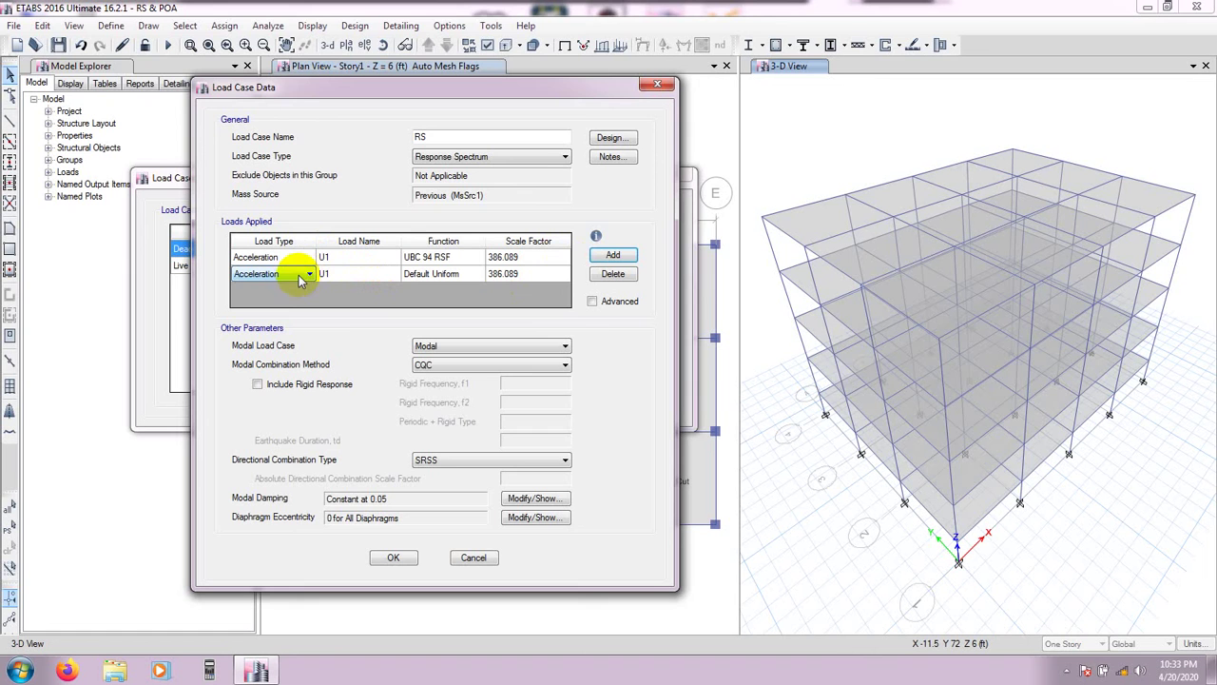
{"action": "left_click", "coordinate": [342, 274]}
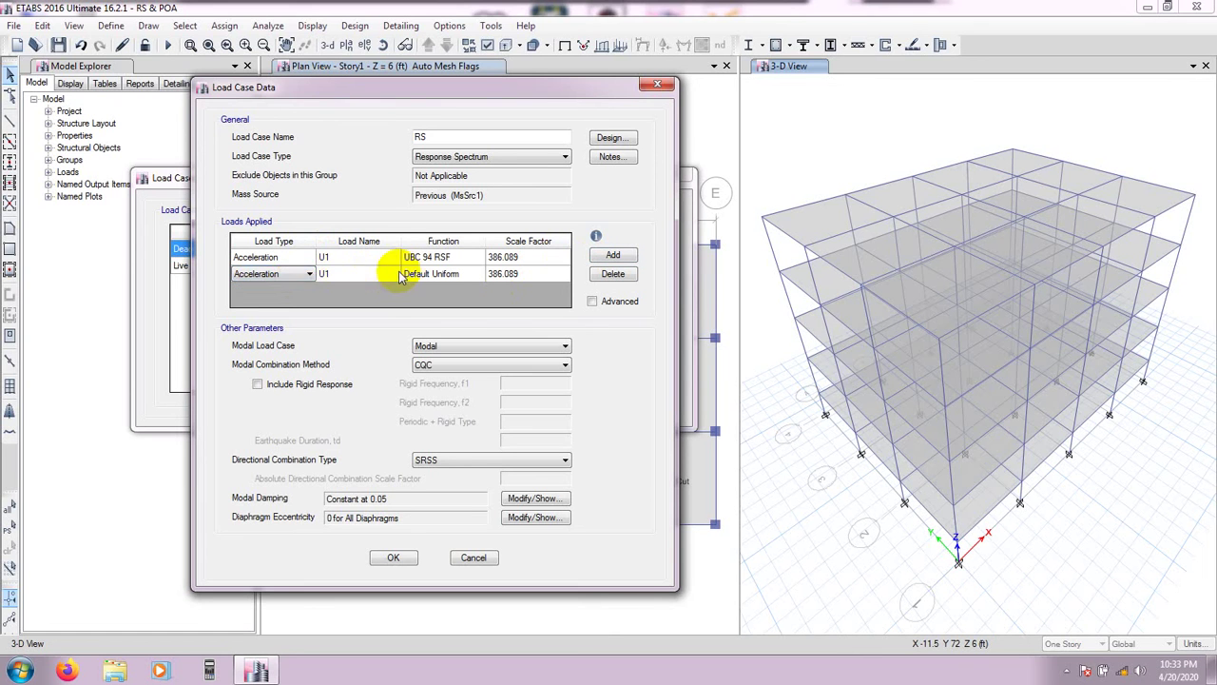
{"action": "left_click", "coordinate": [342, 274]}
{"action": "left_click", "coordinate": [393, 274]}
{"action": "left_click", "coordinate": [366, 298]}
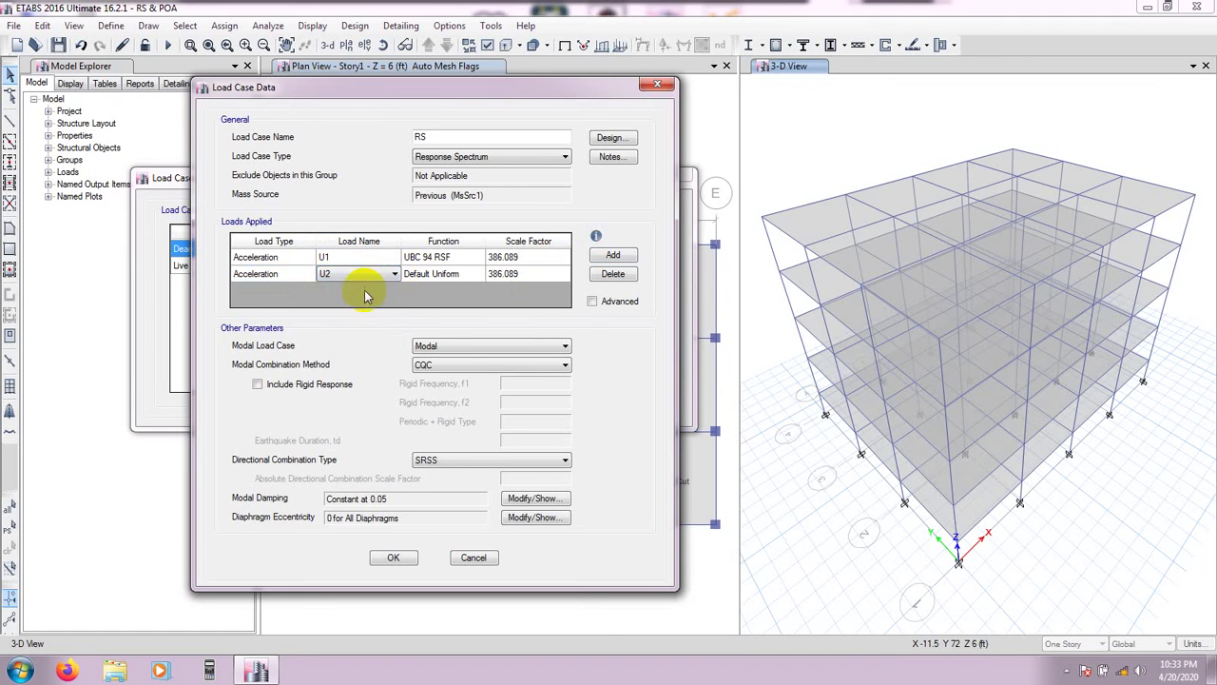
{"action": "left_click", "coordinate": [433, 274]}
{"action": "left_click", "coordinate": [442, 274]}
{"action": "left_click", "coordinate": [477, 274]}
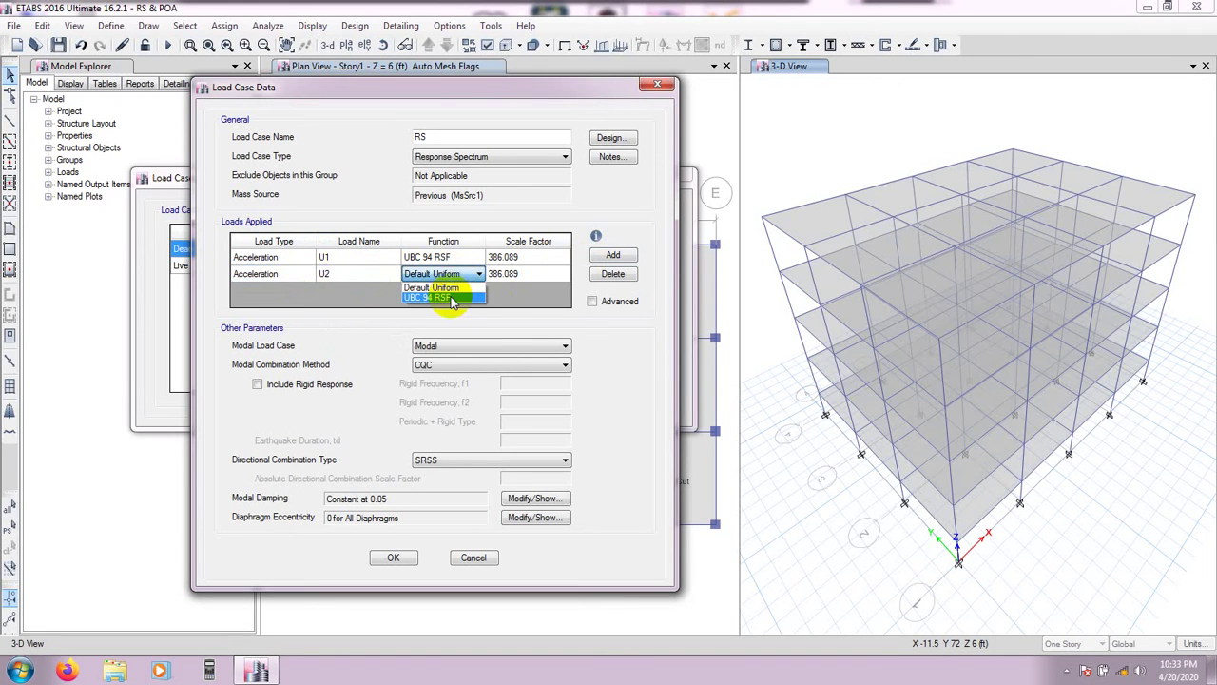
{"action": "left_click", "coordinate": [463, 298]}
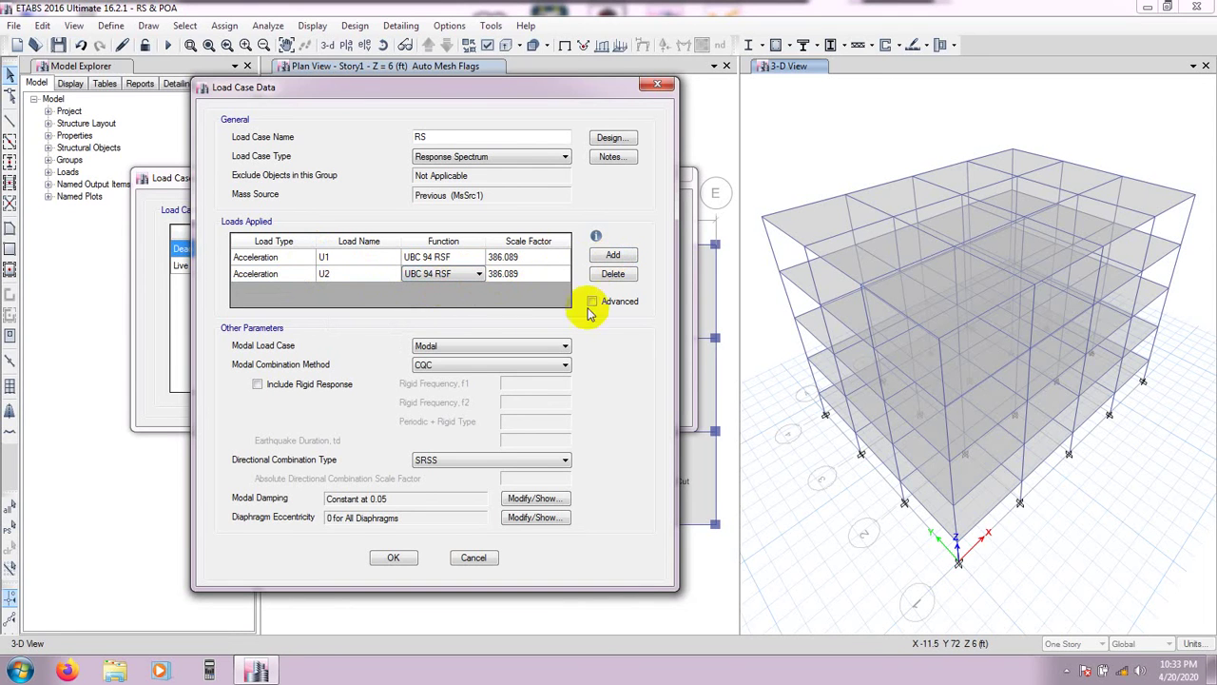
{"action": "left_click", "coordinate": [517, 206]}
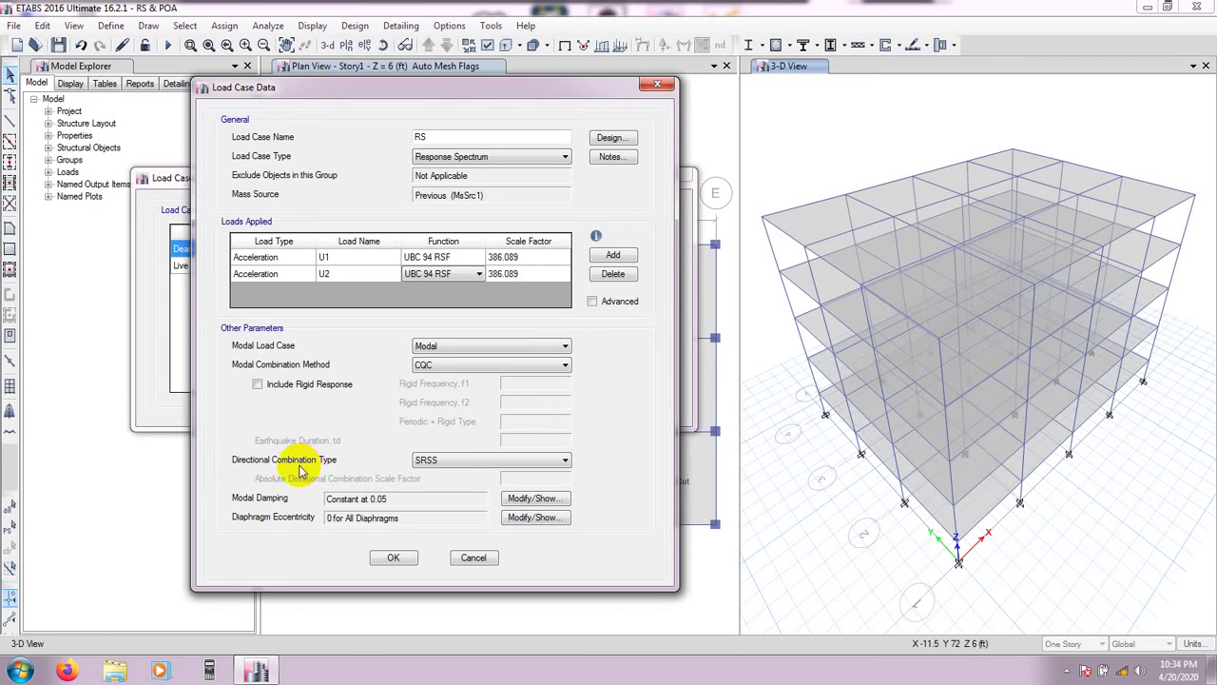
Keep SRSS directional combination and confirm 0.05 constant modal damping for RS
{"action": "left_click", "coordinate": [447, 460]}
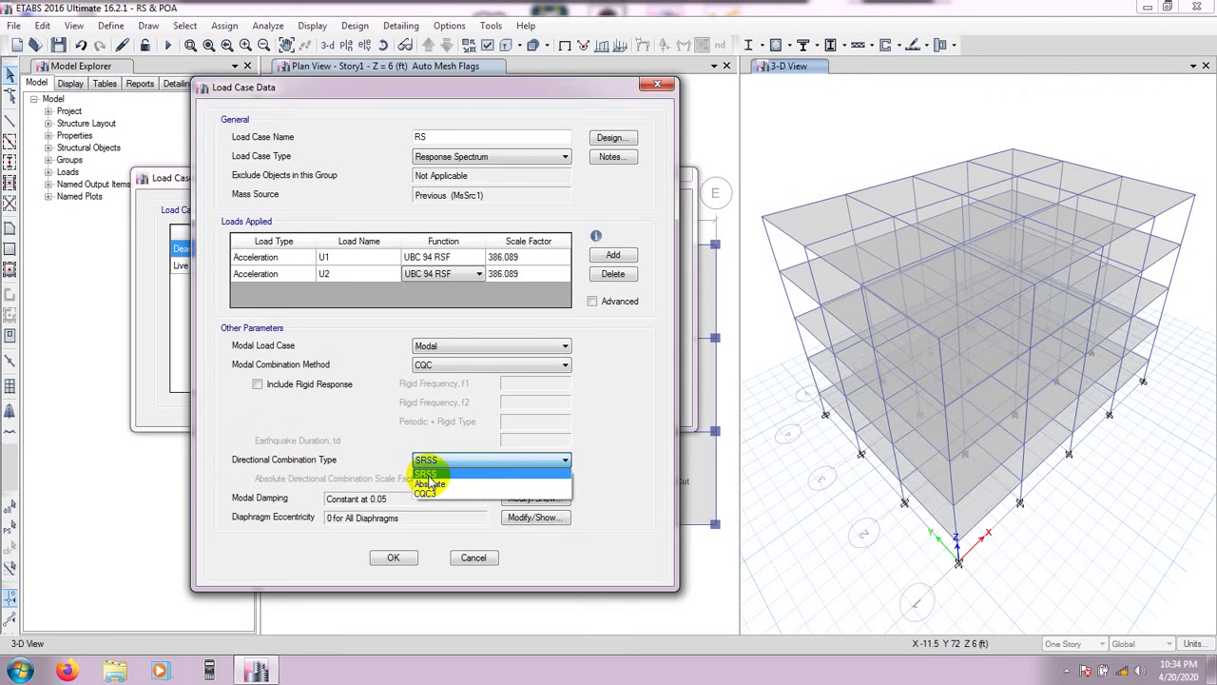
{"action": "left_click", "coordinate": [428, 474]}
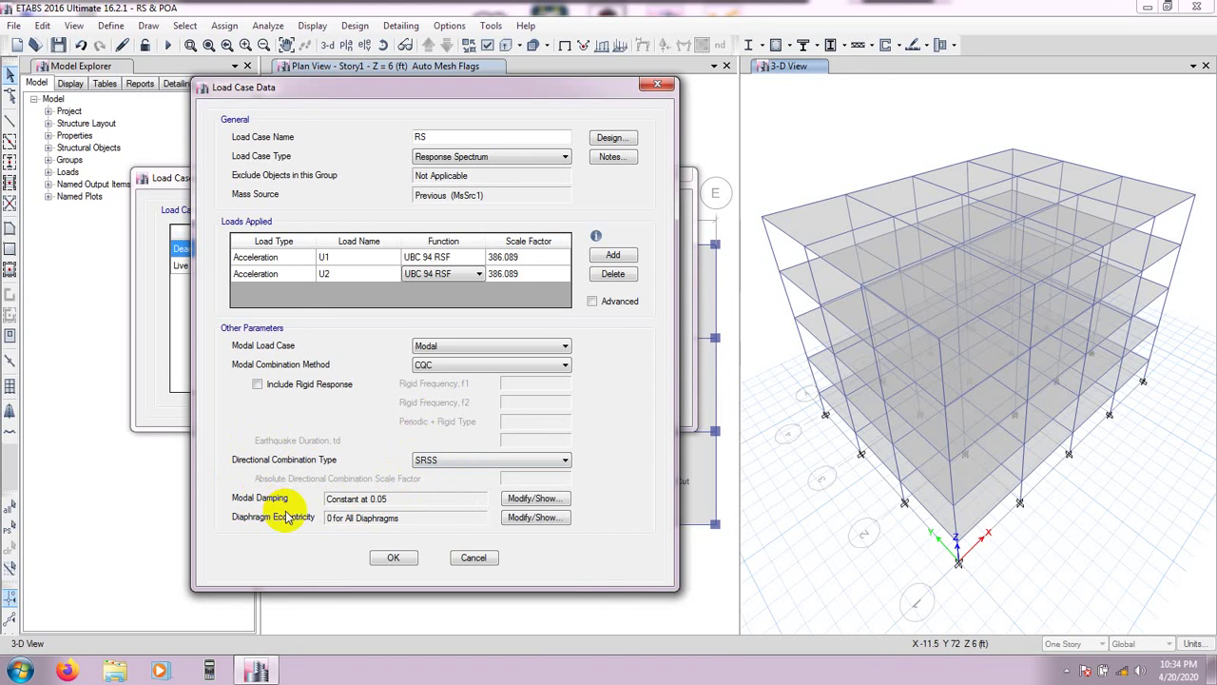
{"action": "left_click", "coordinate": [538, 498]}
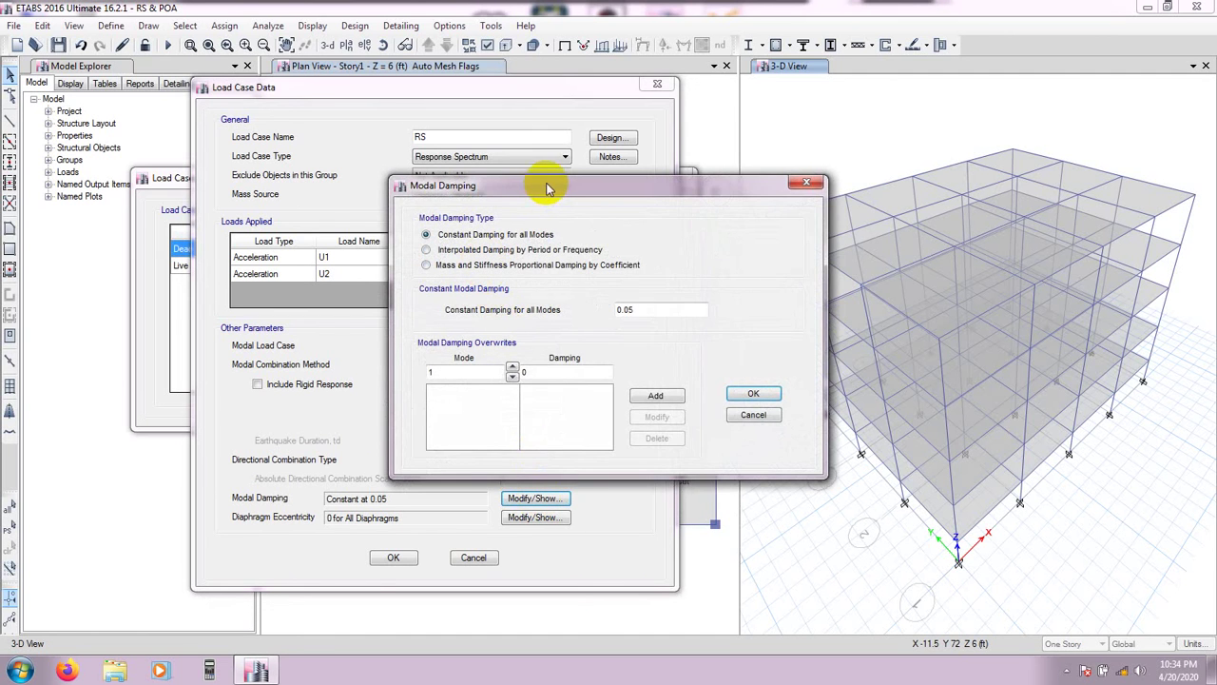
{"action": "left_click_drag", "start_coordinate": [546, 182], "coordinate": [498, 173]}
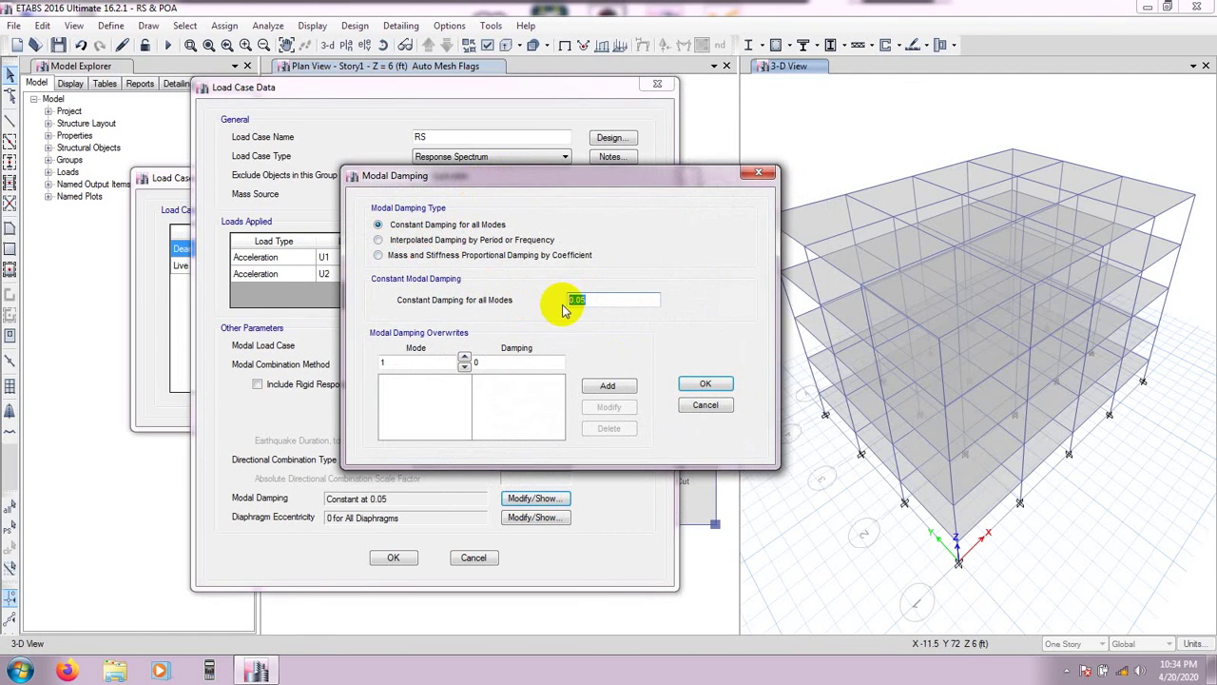
{"action": "left_click_drag", "start_coordinate": [568, 301], "coordinate": [586, 304]}
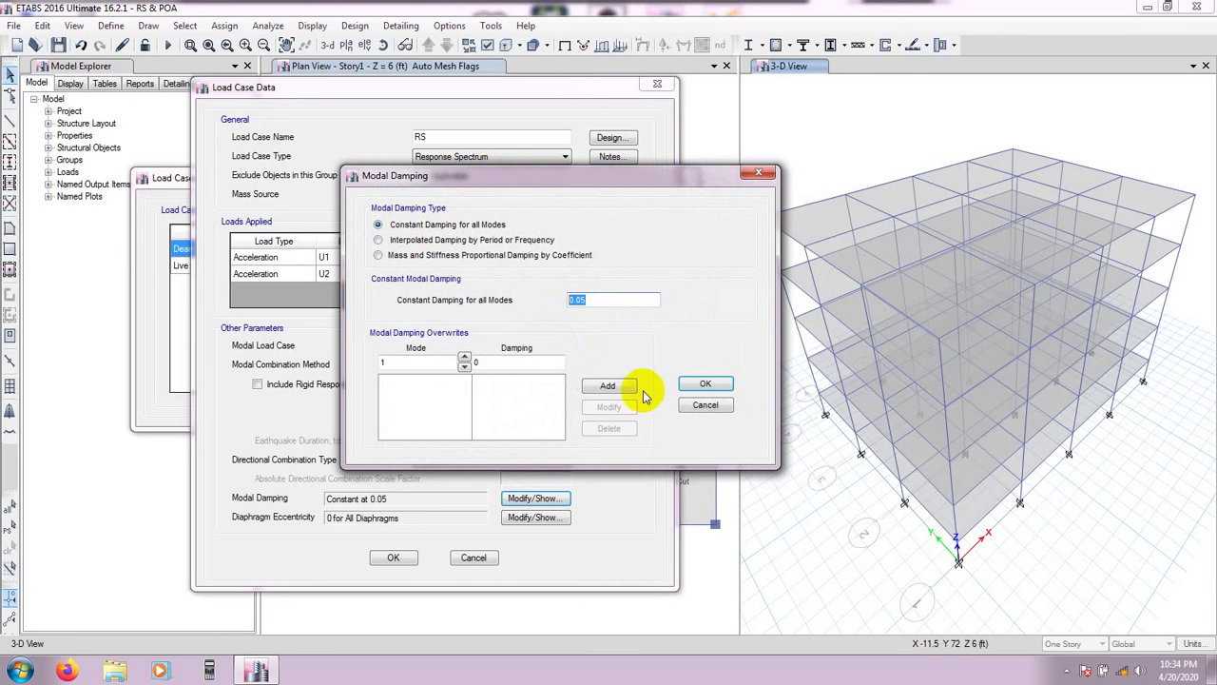
{"action": "left_click", "coordinate": [701, 384]}
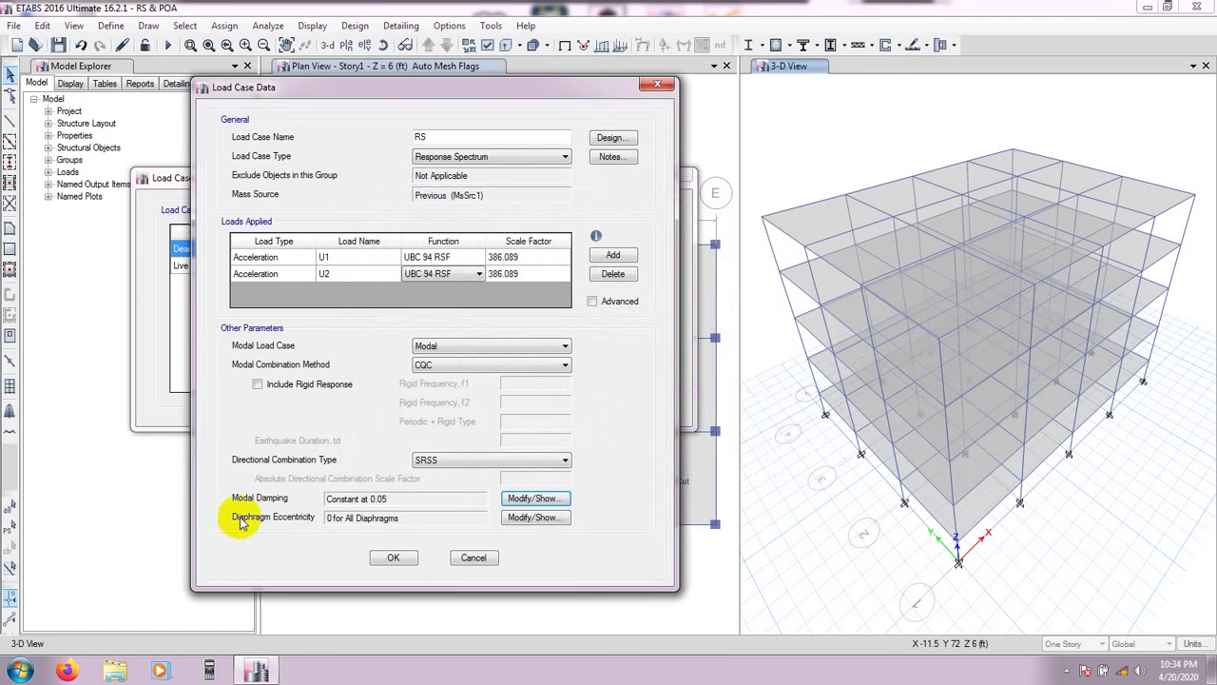
Keep 0.05 eccentricity for all diaphragms, drop the Story5 overwrite, and save the RS case
{"action": "left_click", "coordinate": [532, 517]}
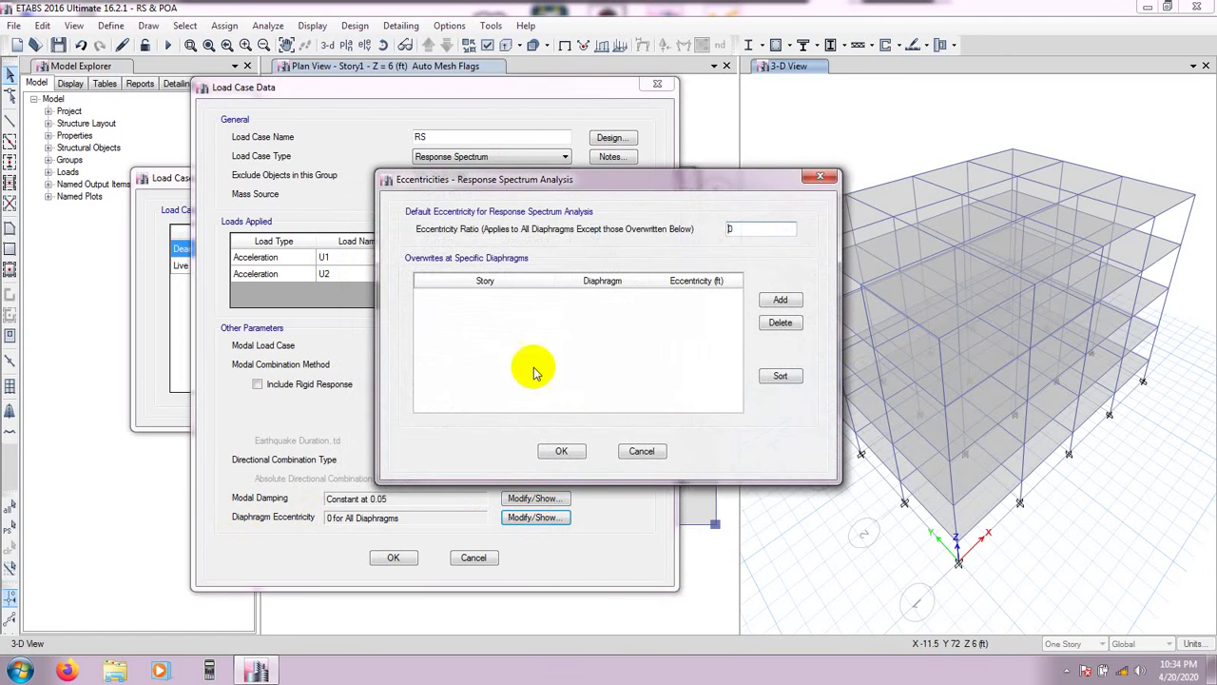
{"action": "double_click", "coordinate": [731, 228]}
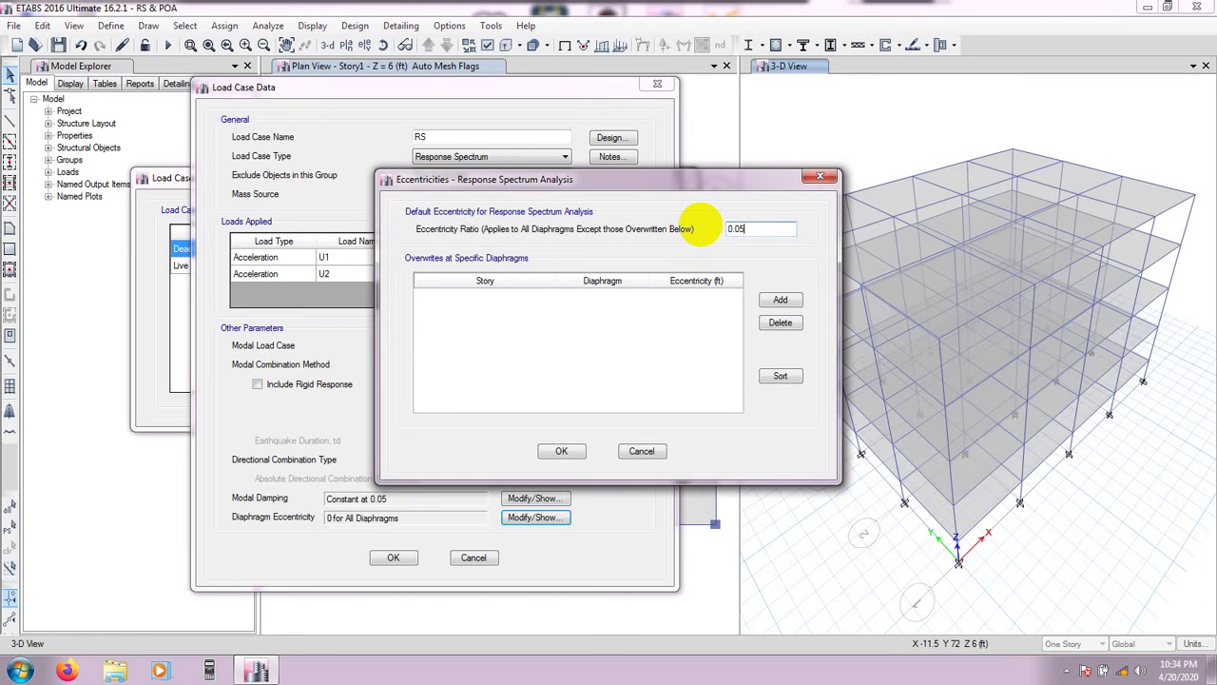
{"action": "left_click", "coordinate": [779, 302]}
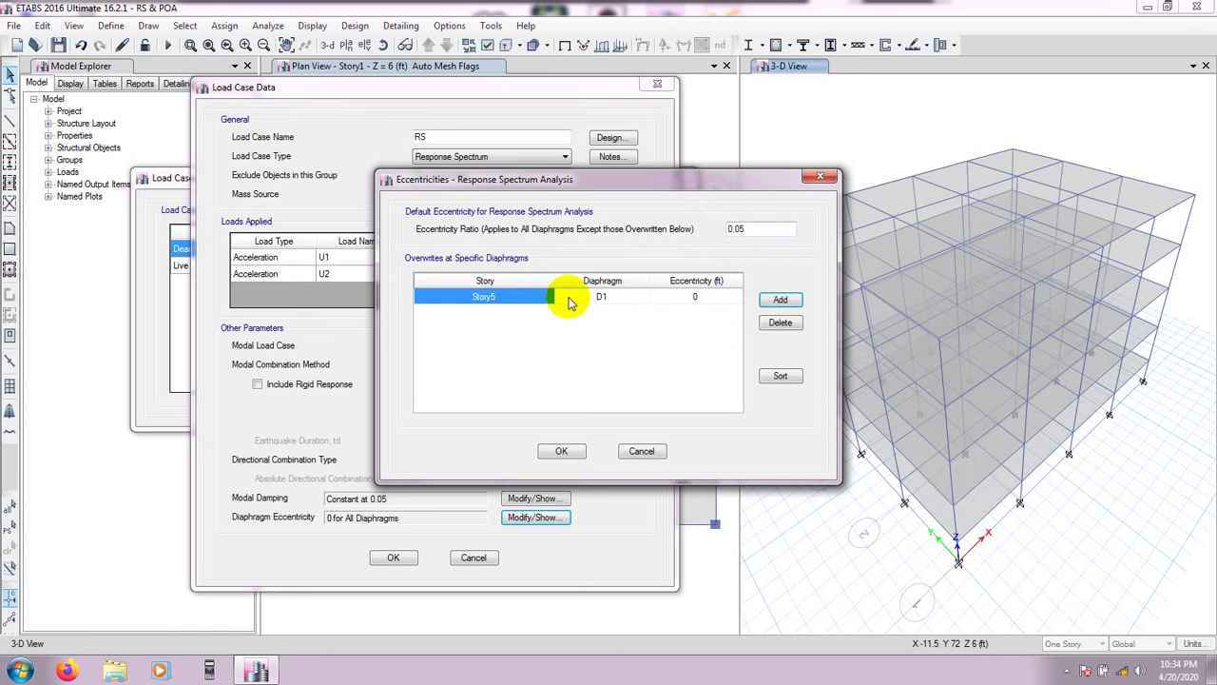
{"action": "left_click", "coordinate": [788, 324]}
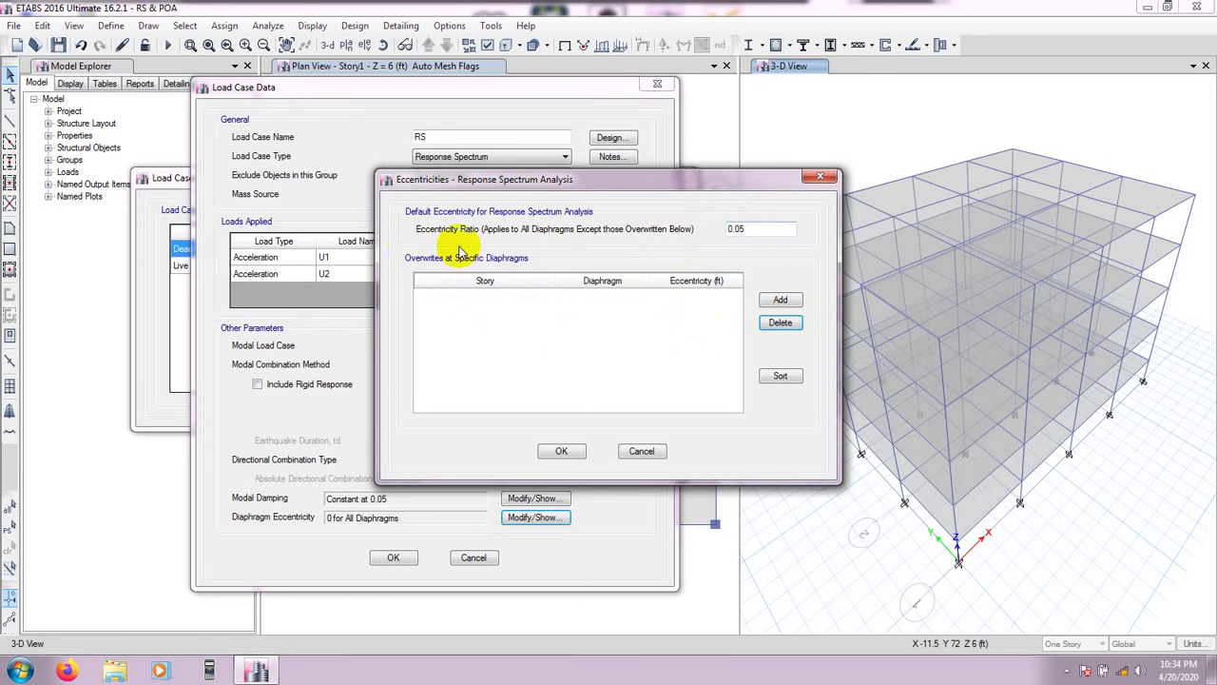
{"action": "left_click", "coordinate": [560, 454]}
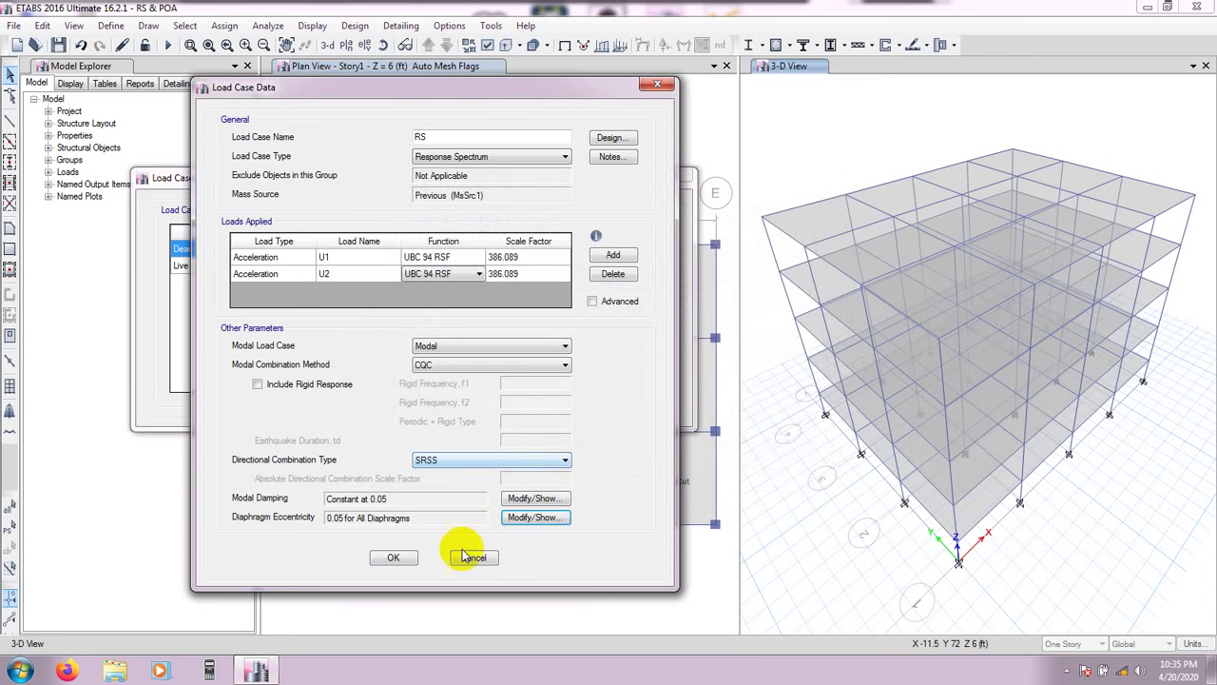
{"action": "left_click", "coordinate": [393, 557]}
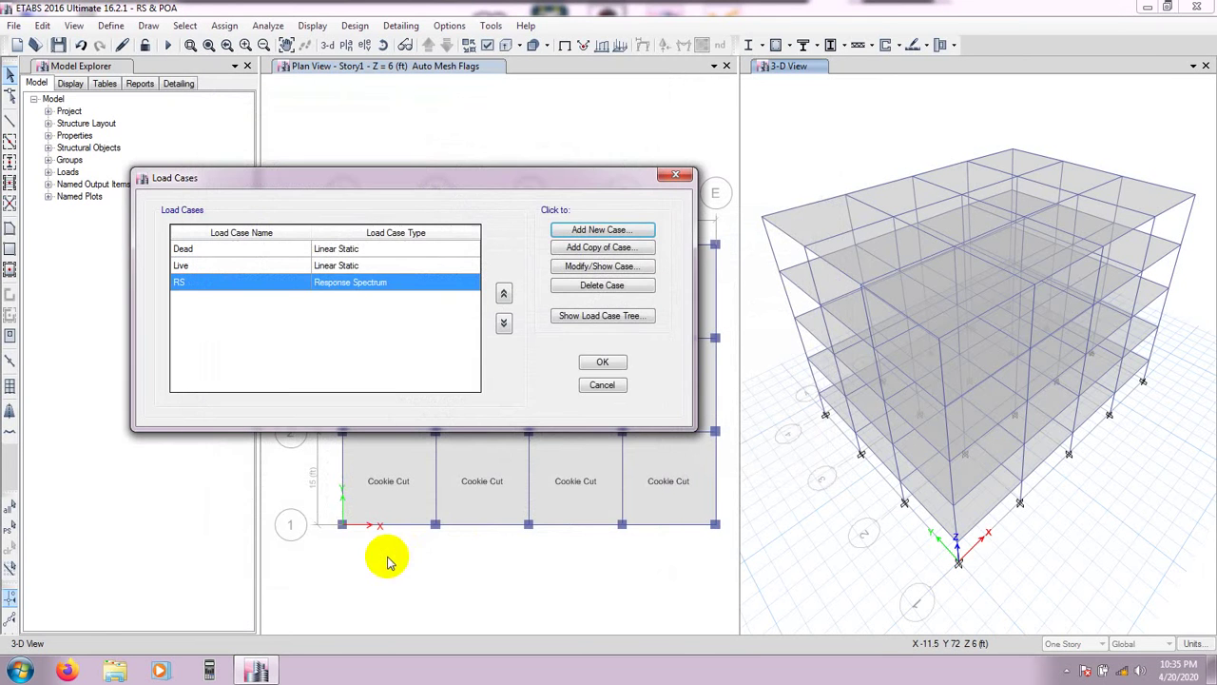
{"action": "left_click", "coordinate": [603, 363]}
Select all objects in the plan view and choose diaphragm D1 for the shells
{"action": "left_click", "coordinate": [476, 139]}
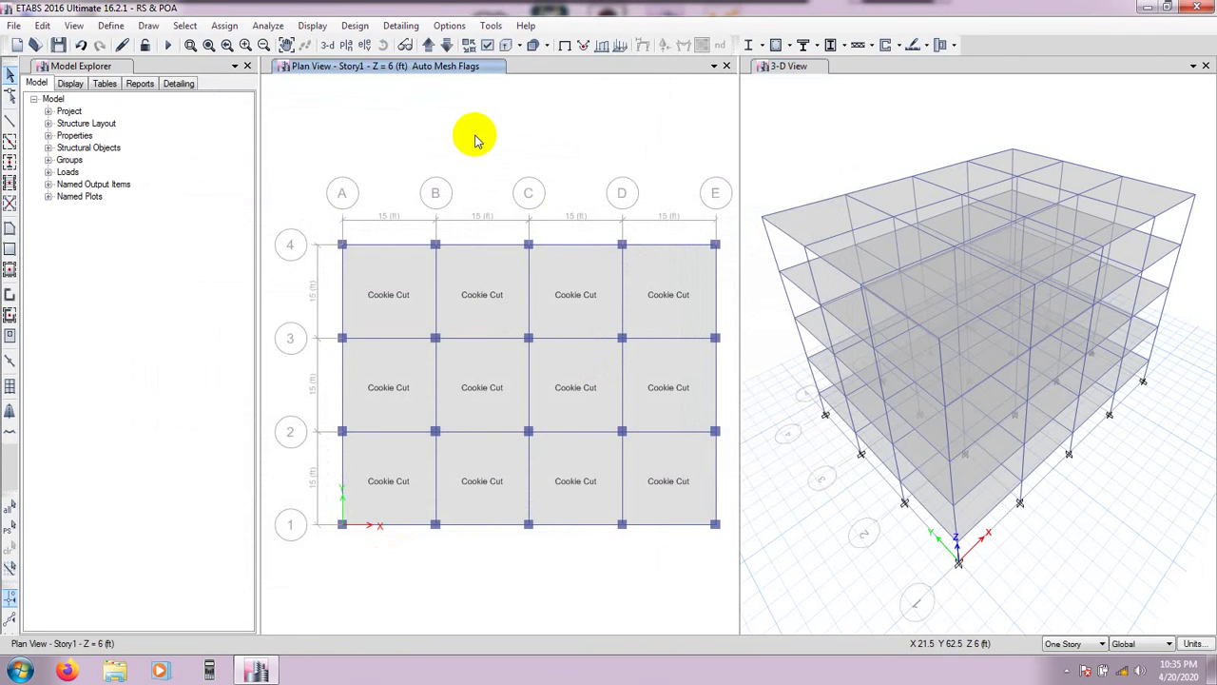
{"action": "left_click", "coordinate": [10, 528]}
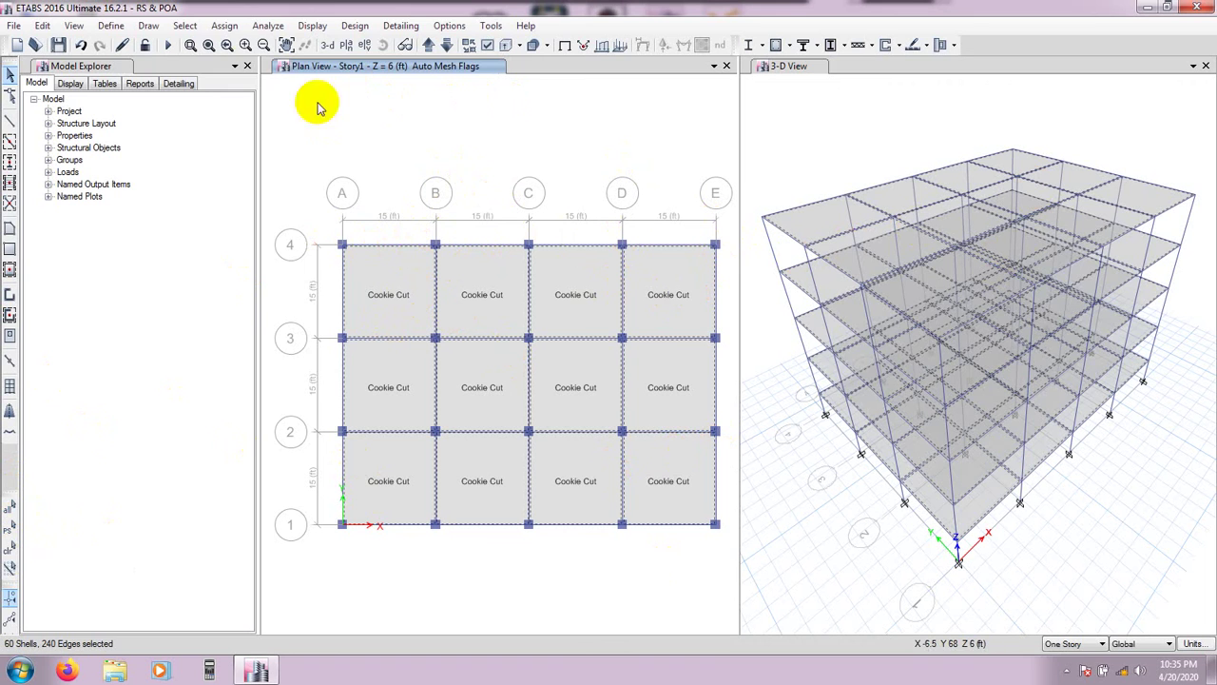
{"action": "left_click", "coordinate": [224, 26]}
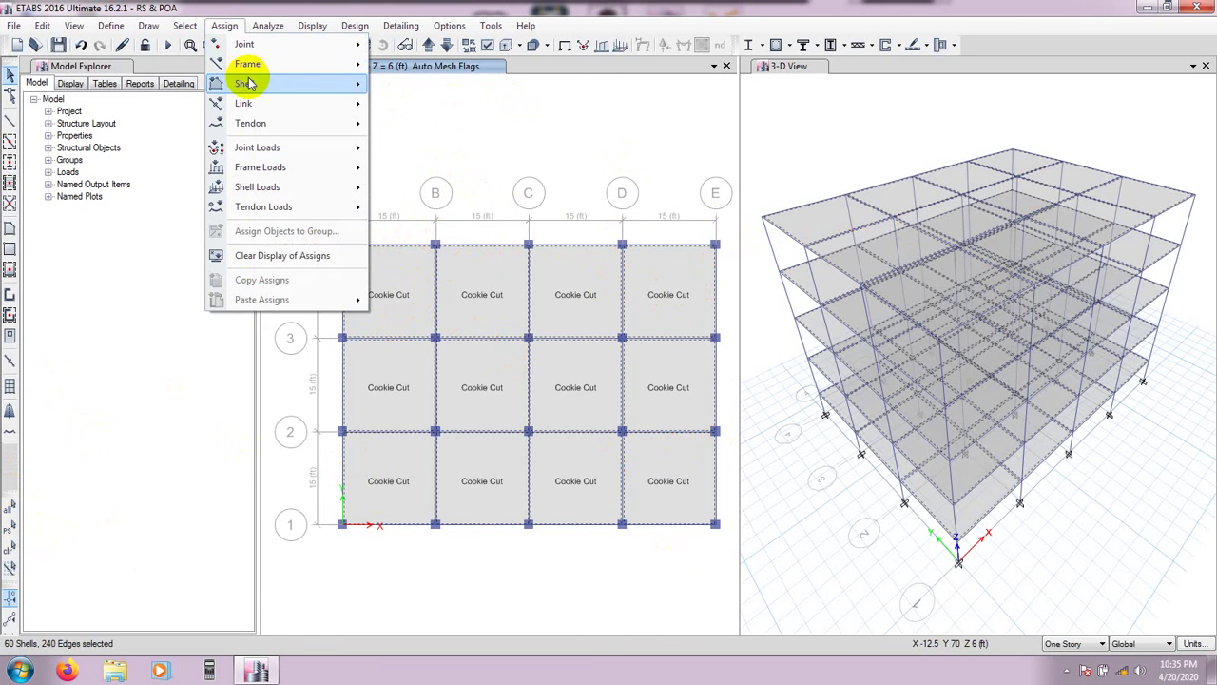
{"action": "mouse_move", "coordinate": [302, 84]}
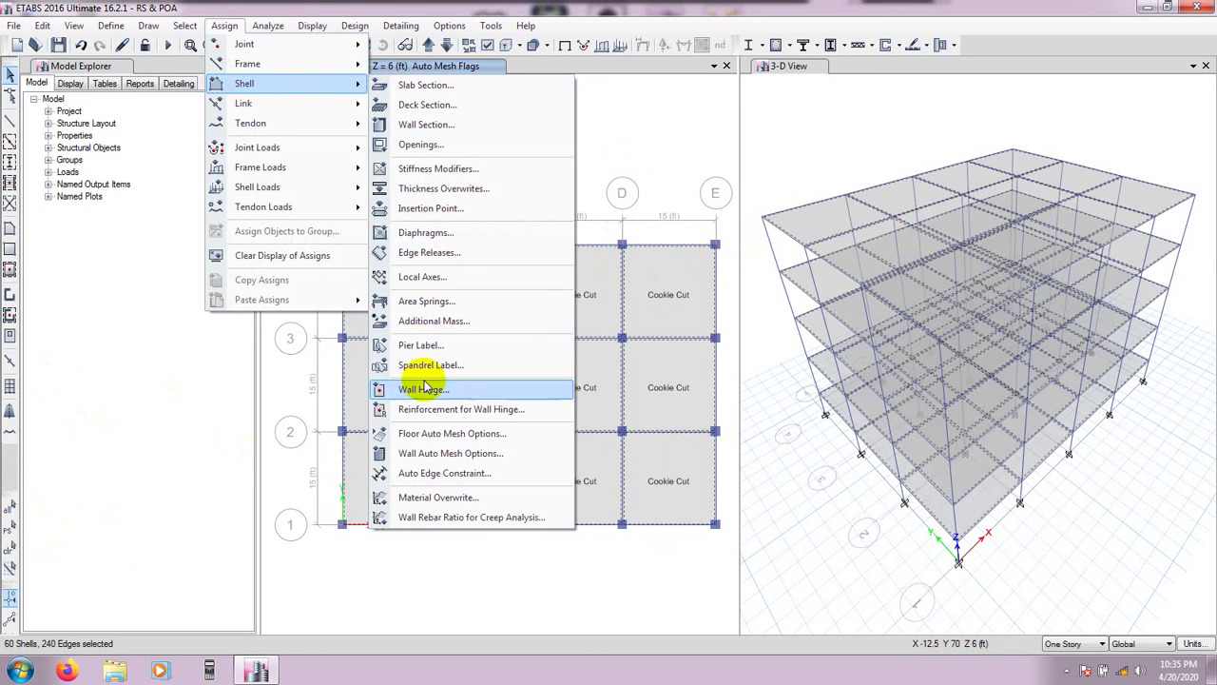
{"action": "left_click", "coordinate": [425, 233]}
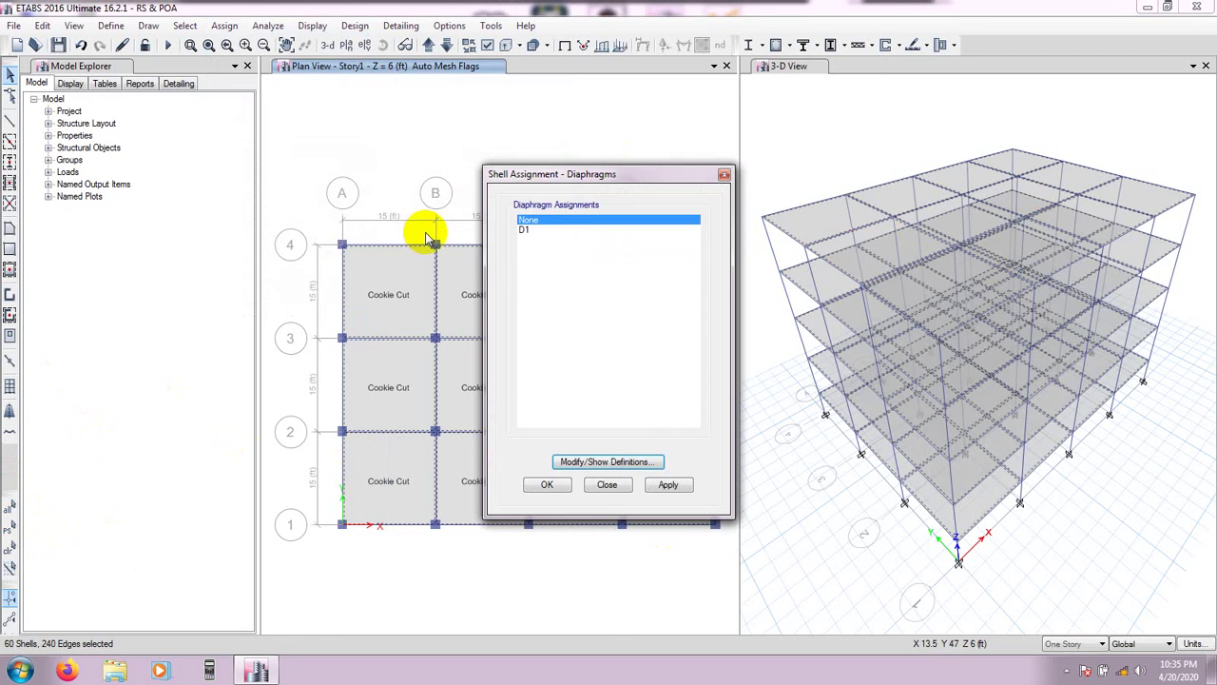
{"action": "left_click", "coordinate": [543, 230]}
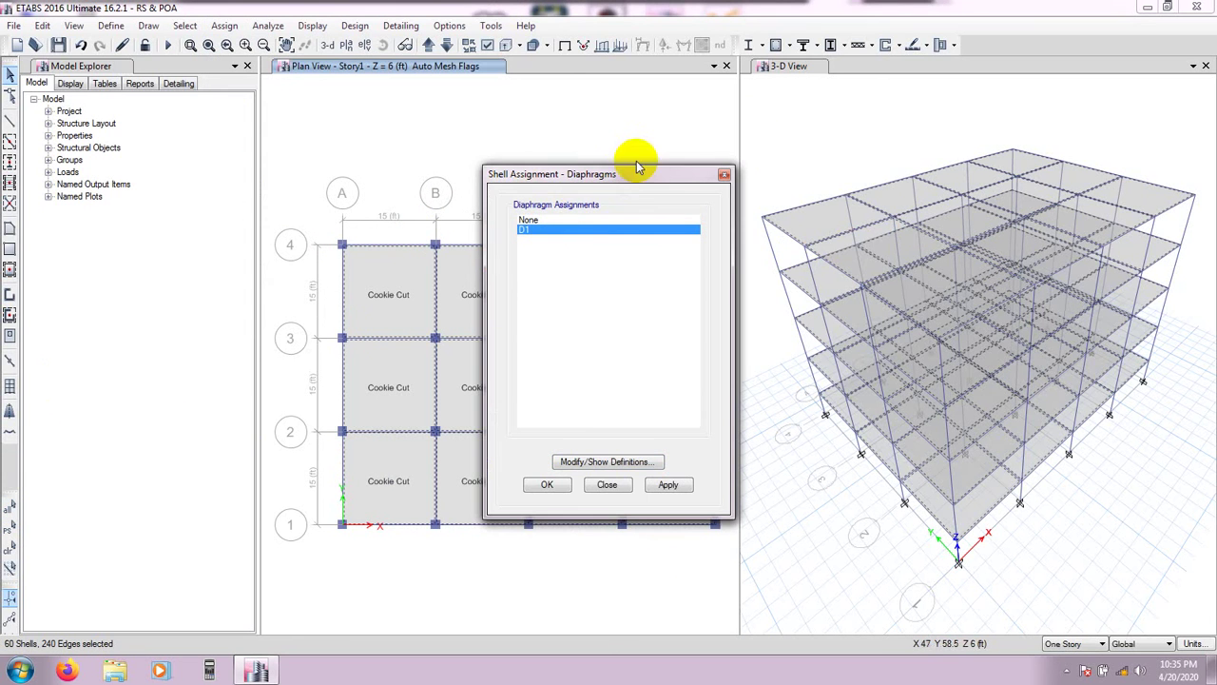
{"action": "left_click_drag", "start_coordinate": [705, 176], "coordinate": [873, 173]}
Confirm D1 is rigid and apply it to all selected shells
{"action": "left_click", "coordinate": [772, 461]}
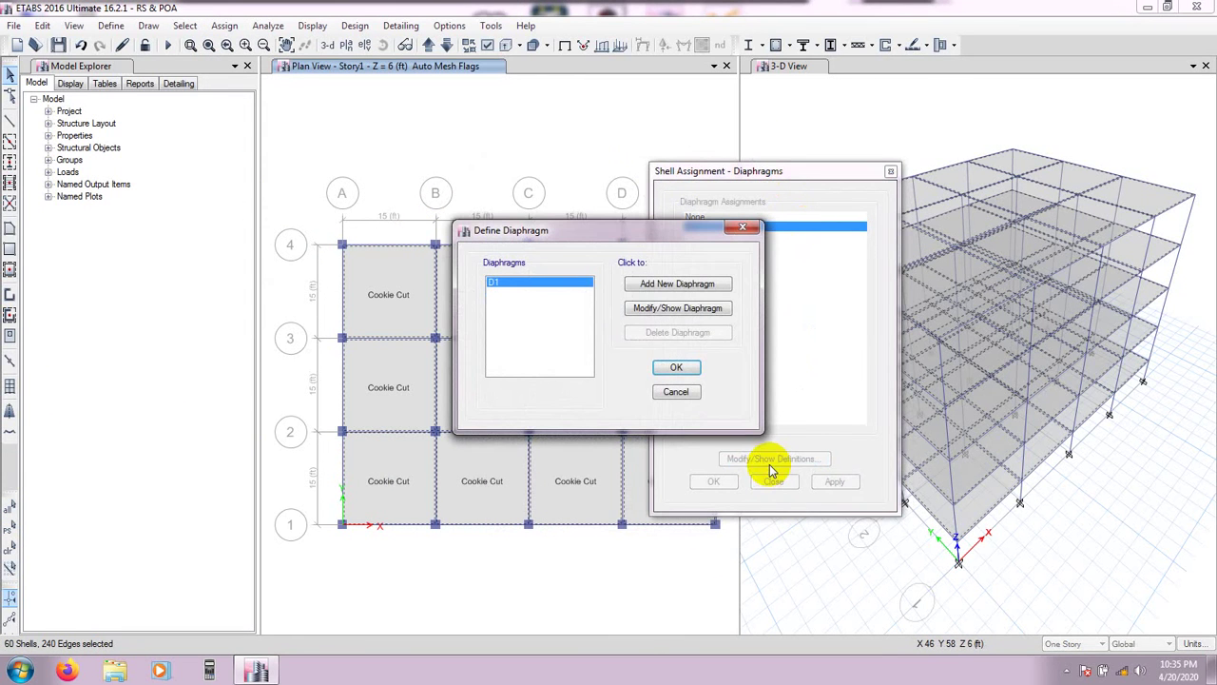
{"action": "left_click", "coordinate": [530, 283]}
{"action": "left_click", "coordinate": [661, 314]}
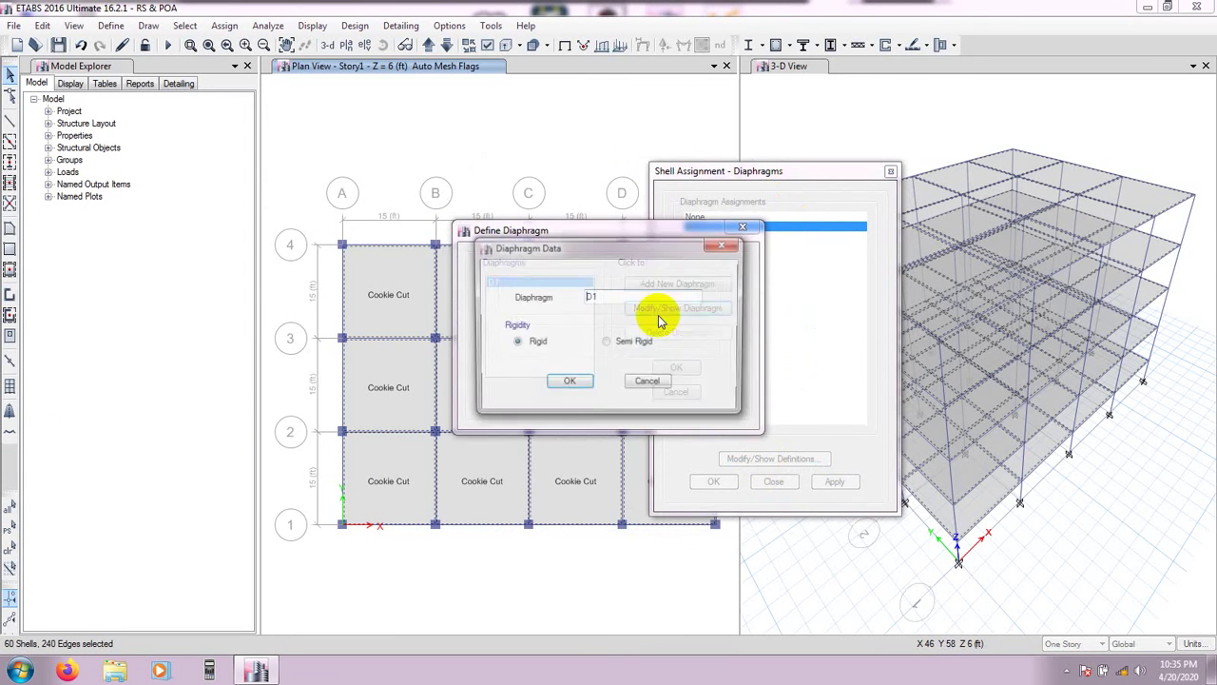
{"action": "left_click", "coordinate": [568, 382]}
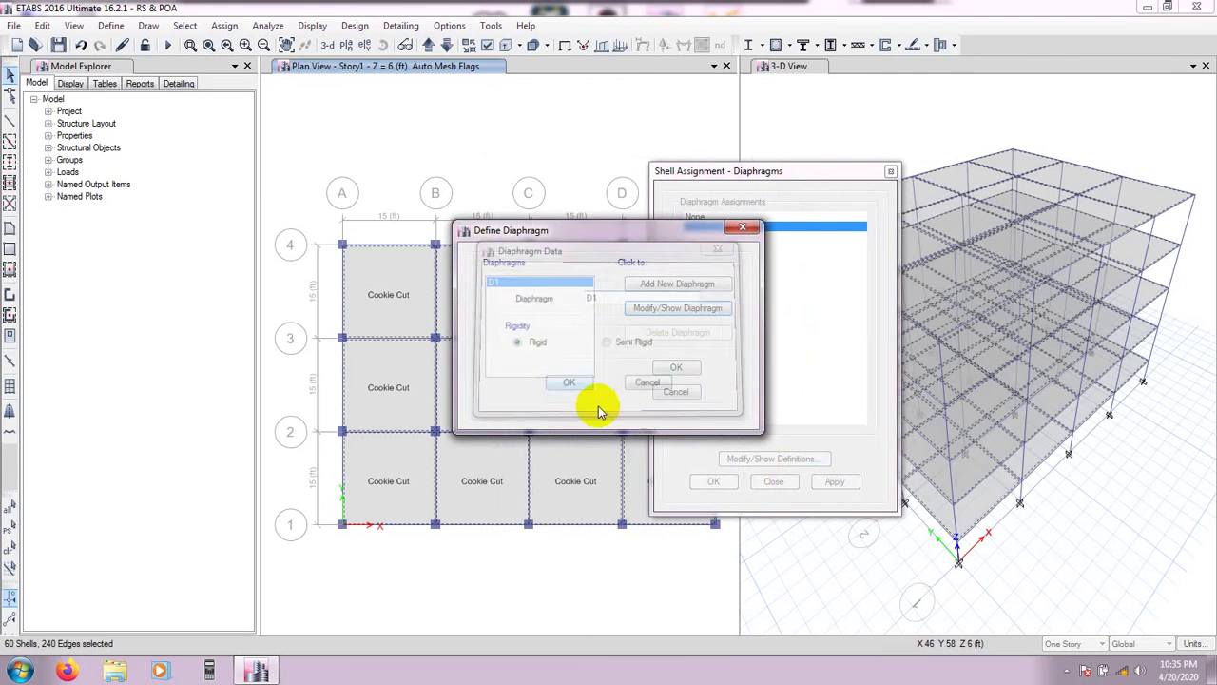
{"action": "left_click", "coordinate": [677, 367]}
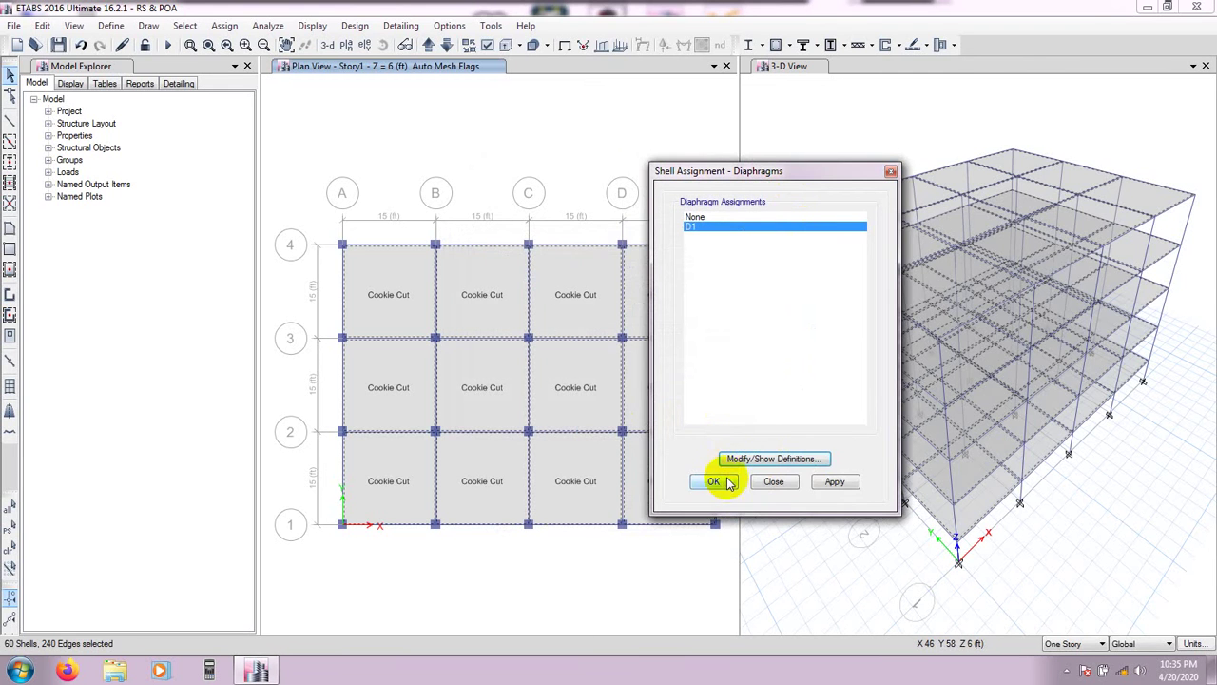
{"action": "left_click", "coordinate": [836, 482]}
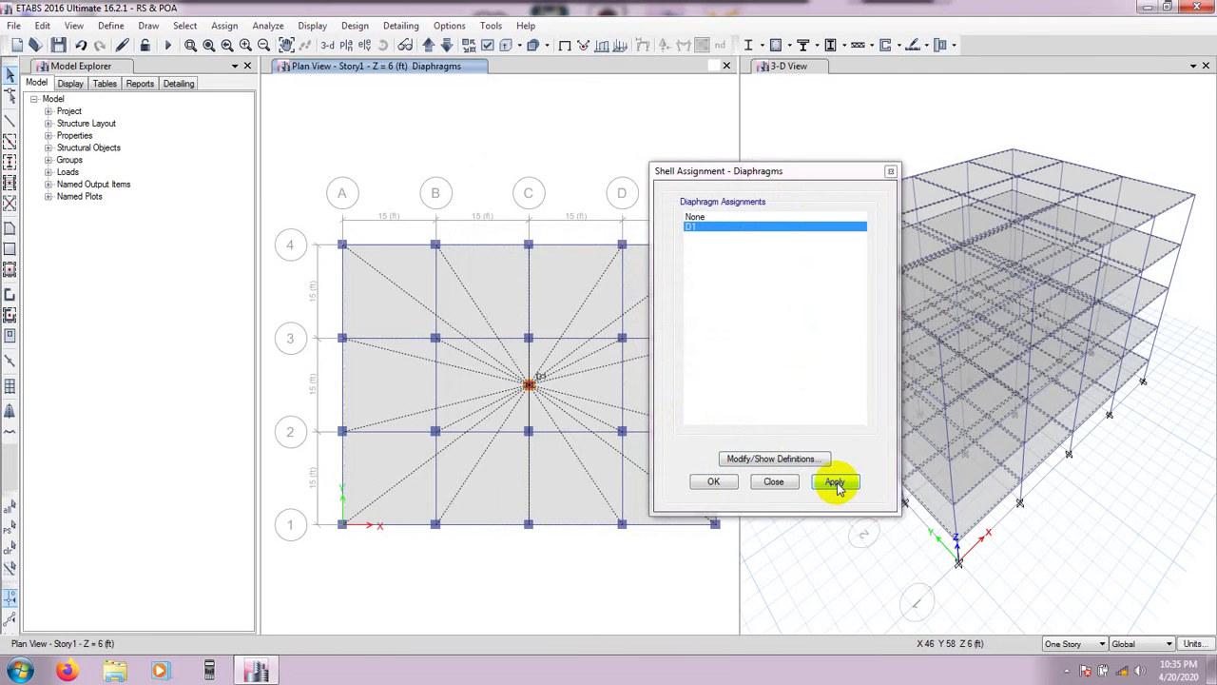
{"action": "left_click", "coordinate": [709, 482]}
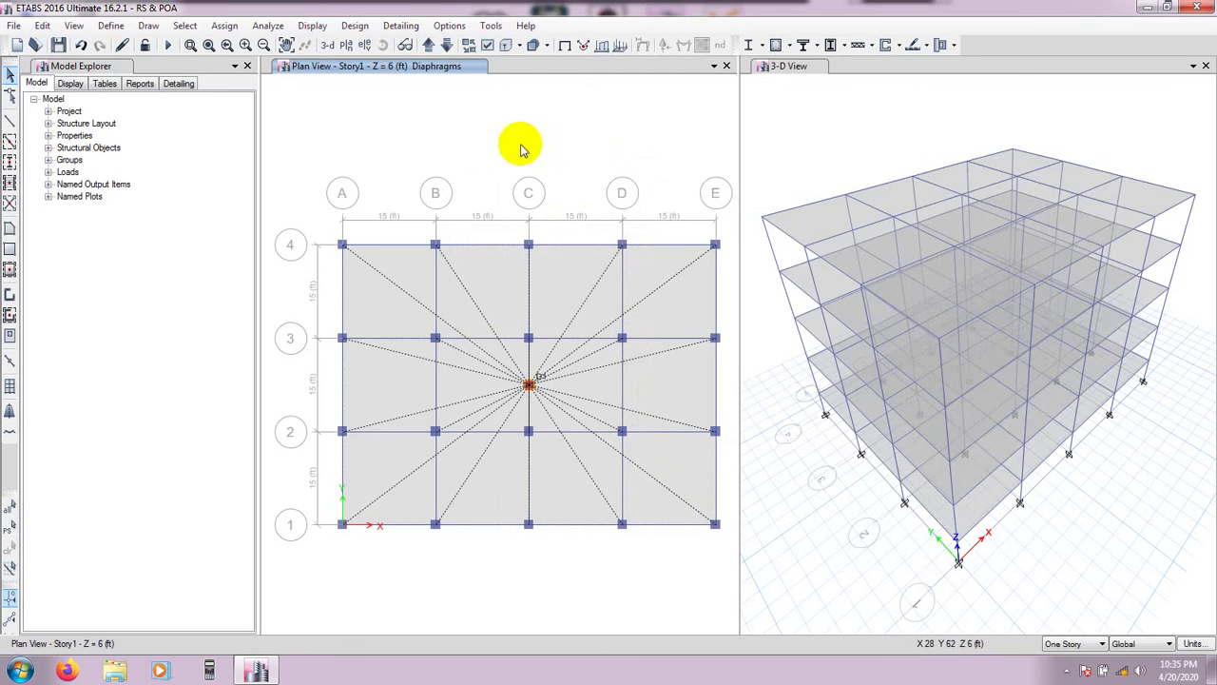
Step the plan view through the stories, ending at the Base level
{"action": "left_click", "coordinate": [434, 44]}
{"action": "left_click", "coordinate": [433, 44]}
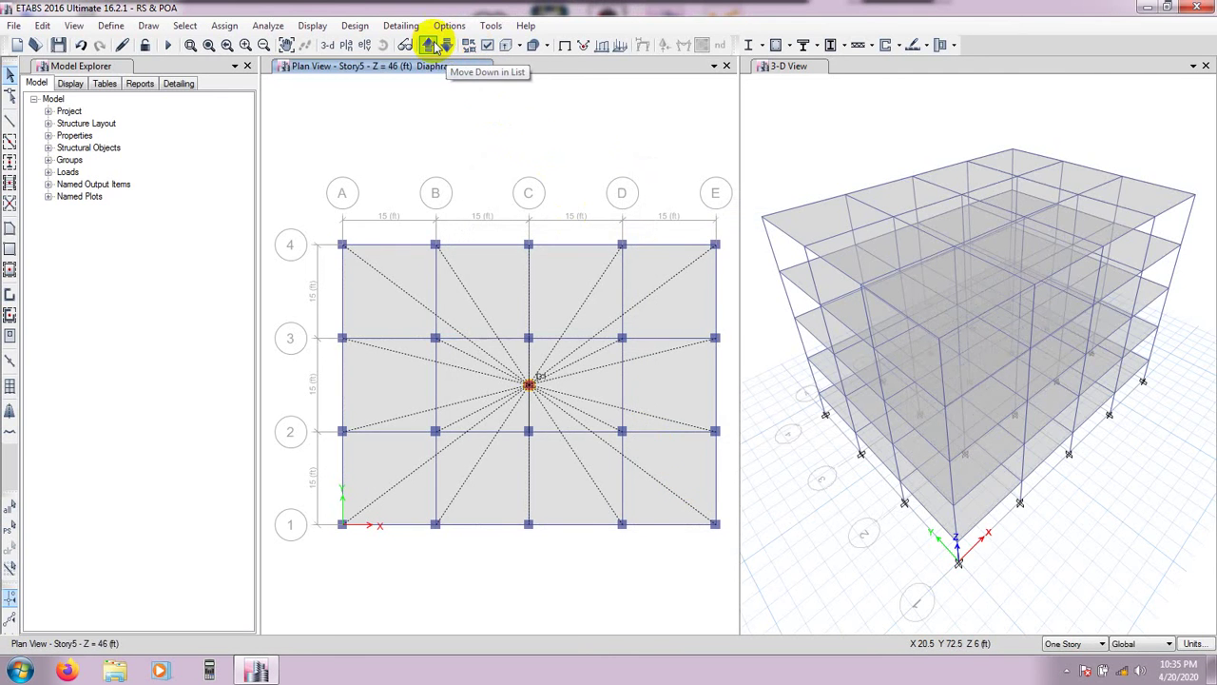
{"action": "left_click", "coordinate": [429, 44]}
{"action": "left_click", "coordinate": [430, 45]}
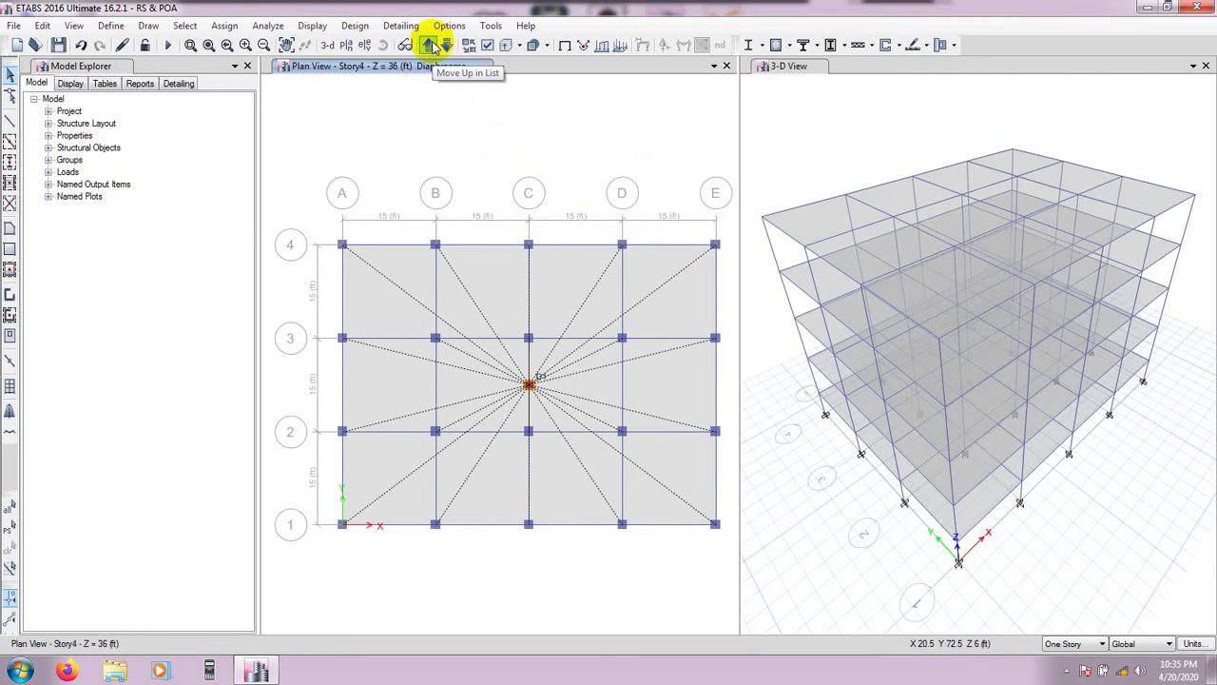
{"action": "left_click", "coordinate": [430, 45]}
{"action": "left_click", "coordinate": [430, 44]}
{"action": "left_click", "coordinate": [430, 44]}
{"action": "left_click", "coordinate": [430, 45]}
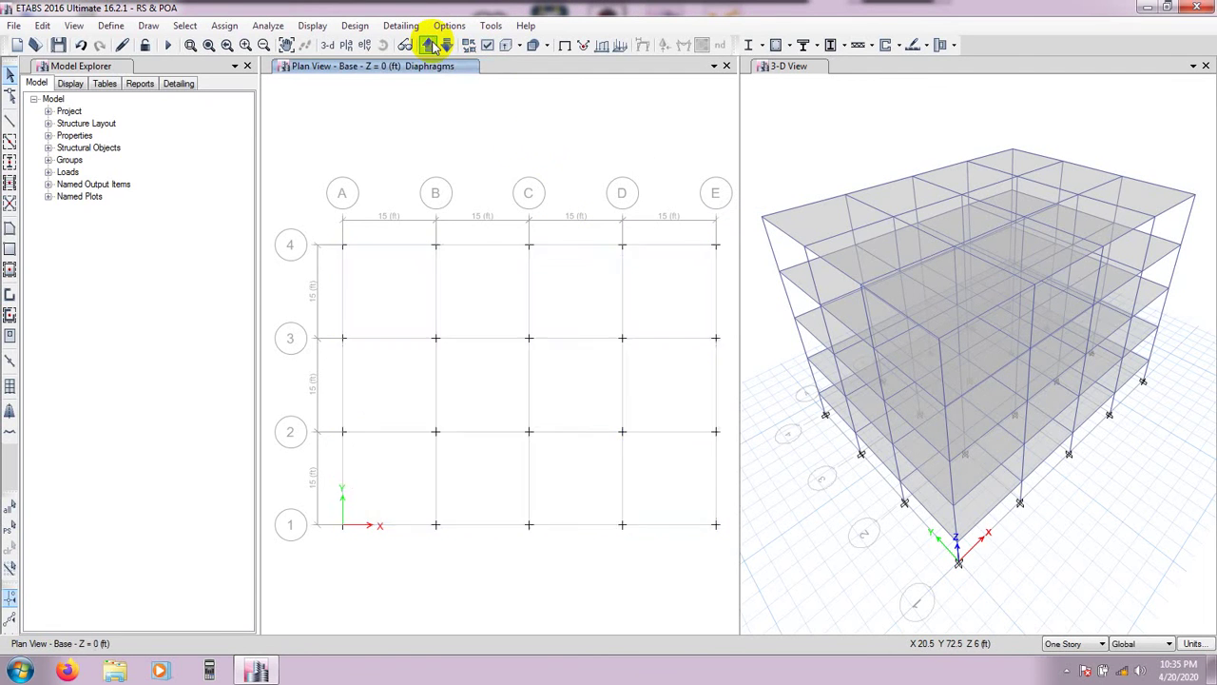
{"action": "left_click", "coordinate": [429, 44]}
{"action": "left_click", "coordinate": [446, 45]}
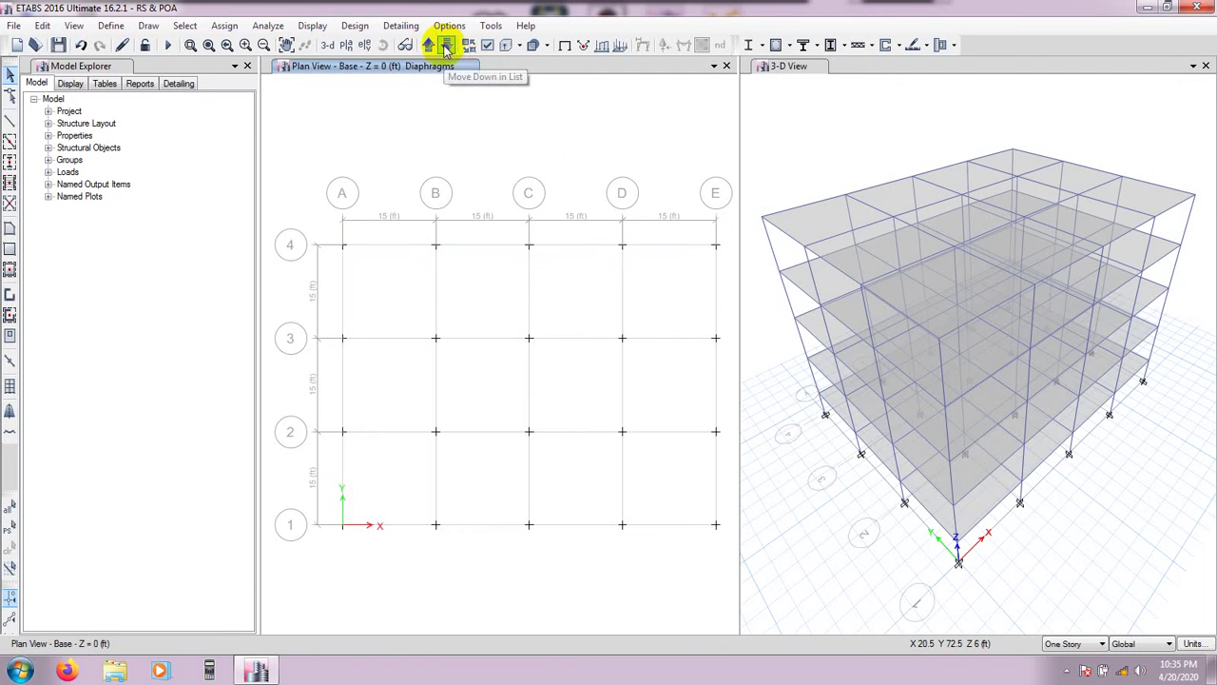
{"action": "left_click", "coordinate": [110, 24]}
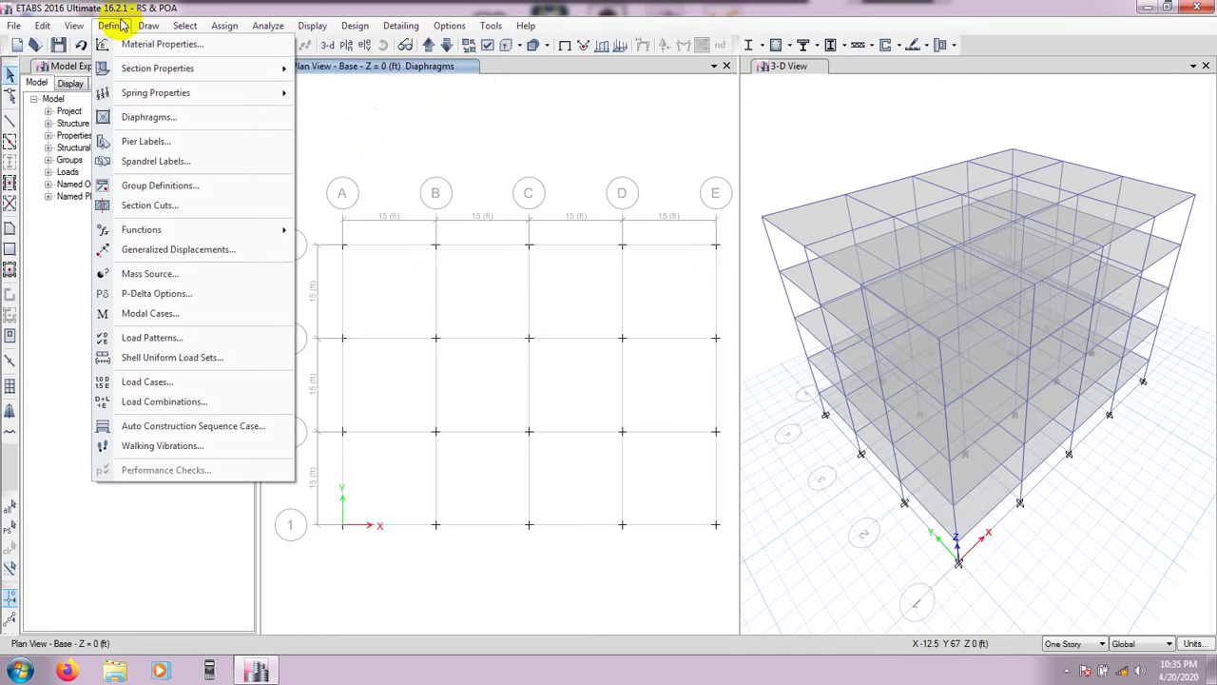
Review the RS load case settings and close Load Cases without changes
{"action": "left_click", "coordinate": [143, 383]}
{"action": "left_click", "coordinate": [416, 310]}
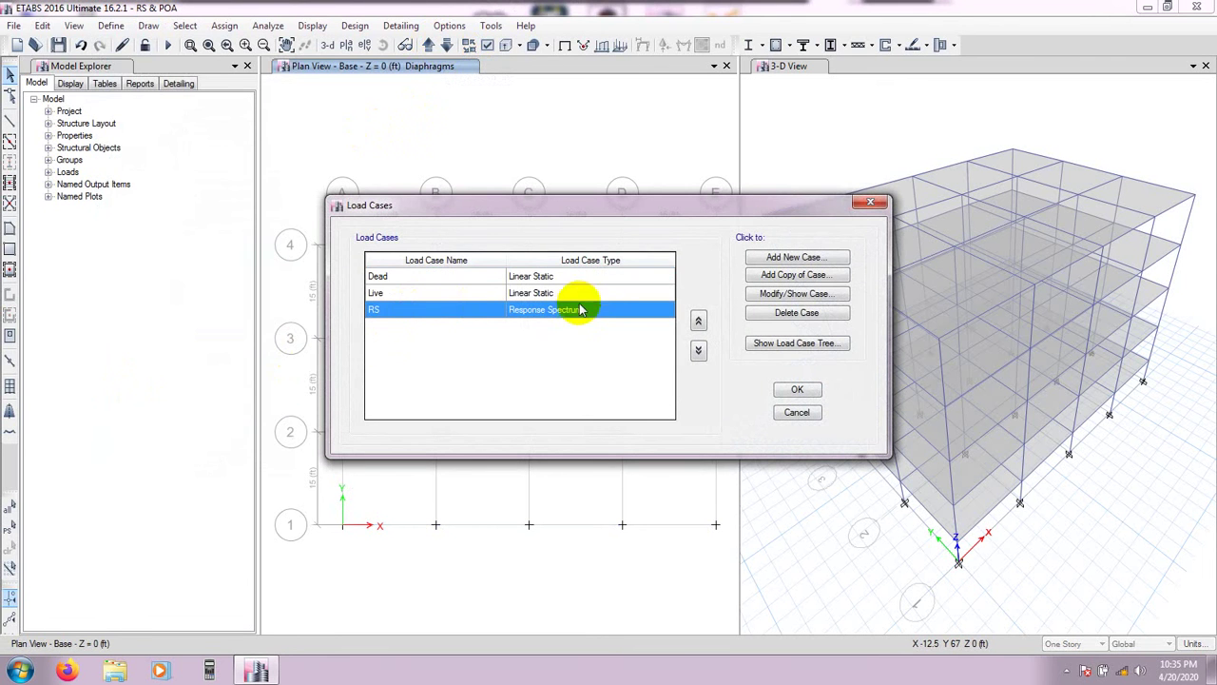
{"action": "left_click", "coordinate": [799, 294]}
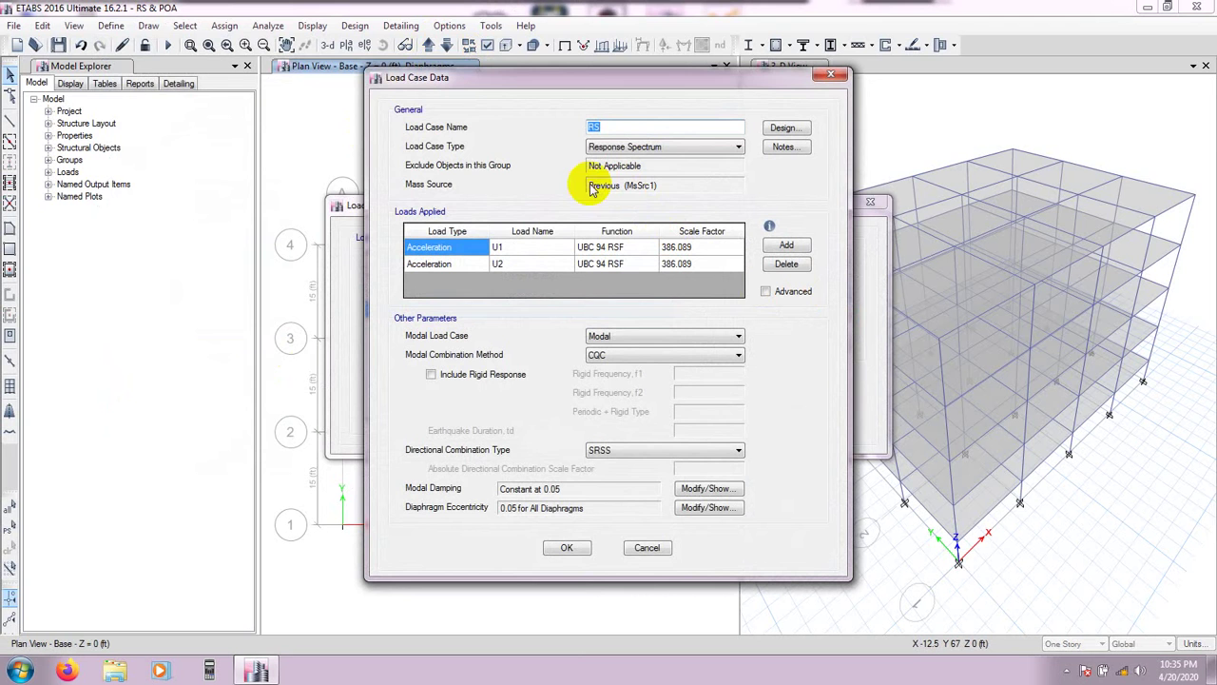
{"action": "left_click", "coordinate": [571, 550]}
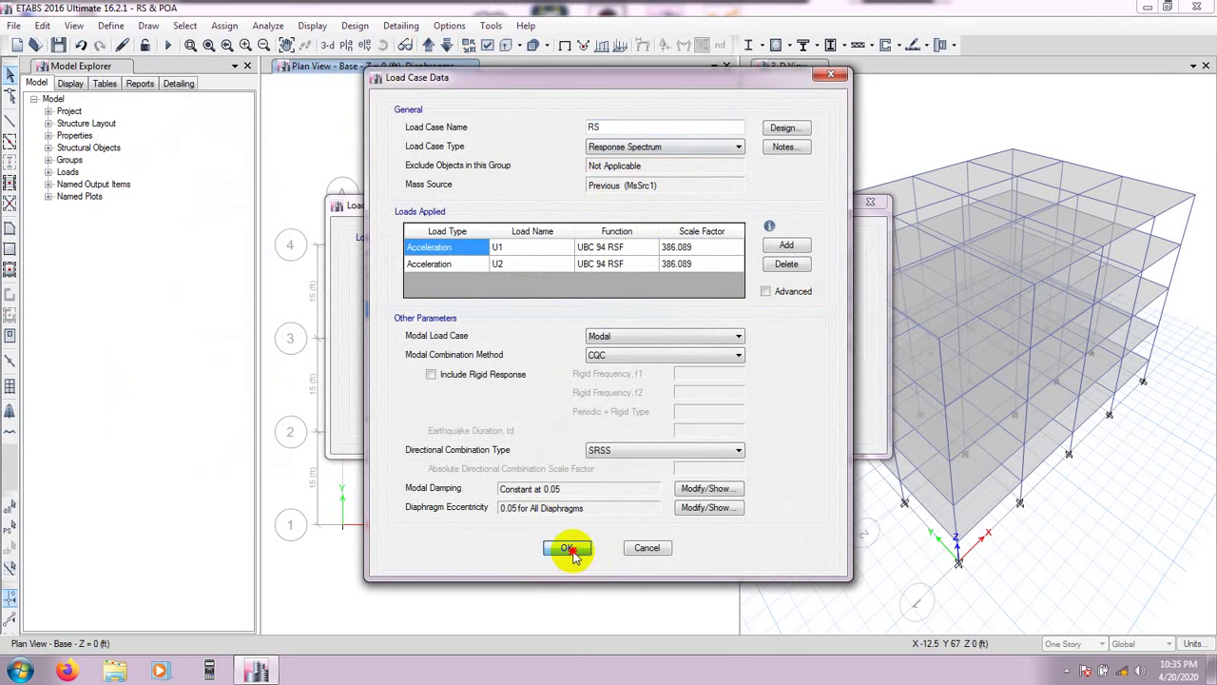
{"action": "left_click", "coordinate": [792, 390]}
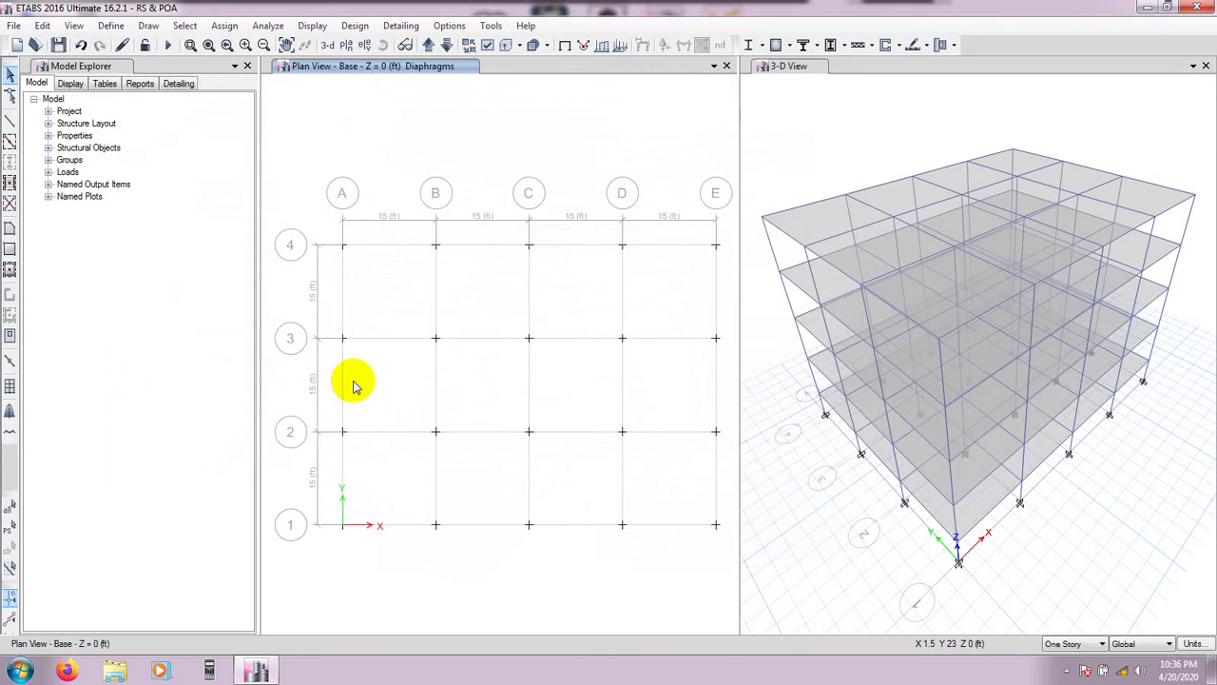
Step the plan view up to Story4 to show diaphragm D1
{"action": "left_click", "coordinate": [428, 46]}
{"action": "left_click", "coordinate": [428, 45]}
{"action": "left_click", "coordinate": [428, 45]}
{"action": "left_click", "coordinate": [428, 45]}
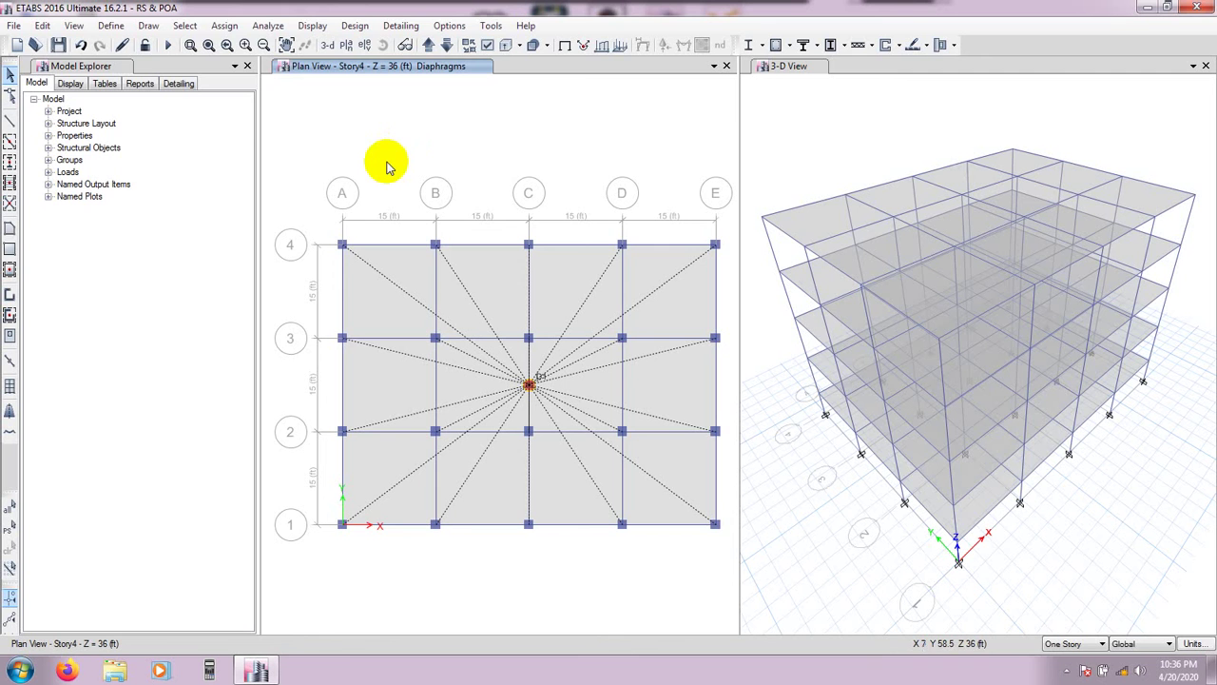
Run Check Model with all checks selected and dismiss the no-warnings result
{"action": "left_click", "coordinate": [268, 26]}
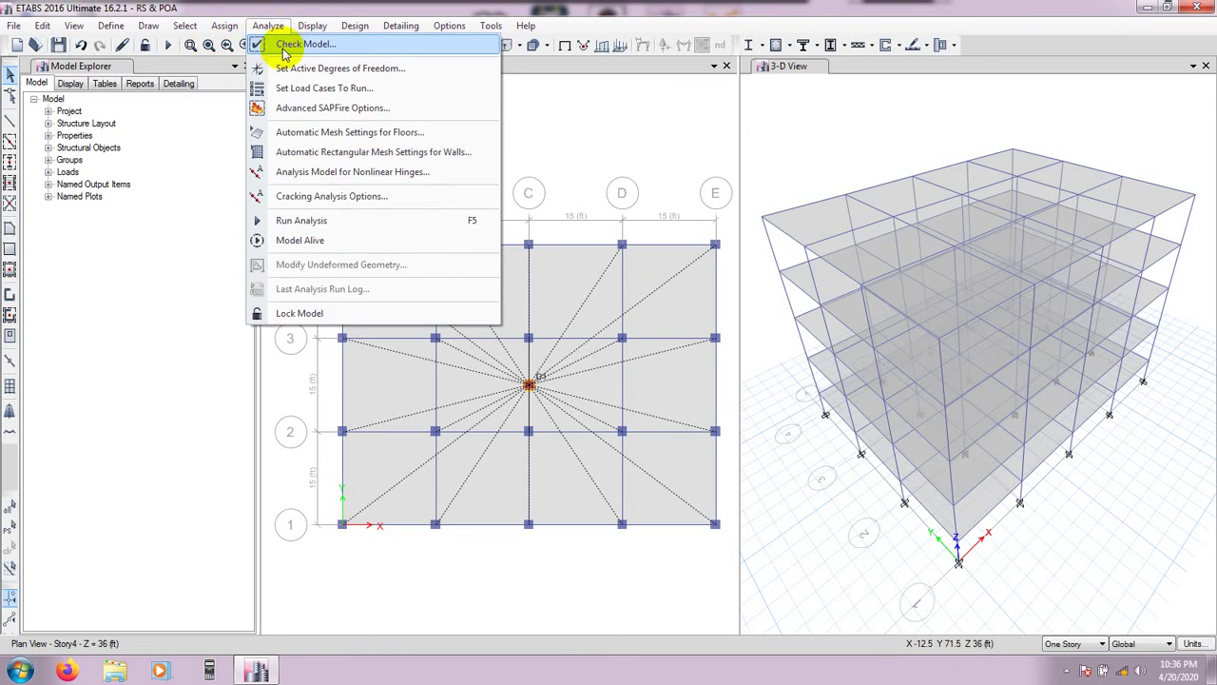
{"action": "left_click", "coordinate": [270, 44]}
{"action": "left_click", "coordinate": [599, 517]}
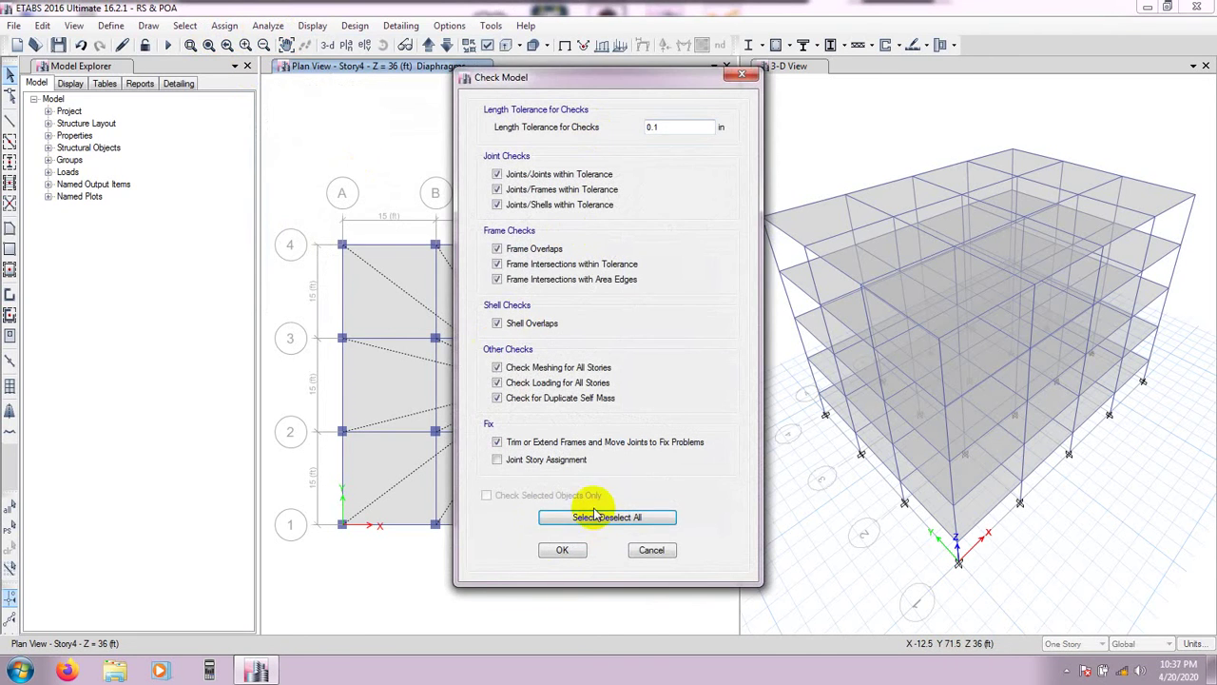
{"action": "left_click", "coordinate": [562, 550]}
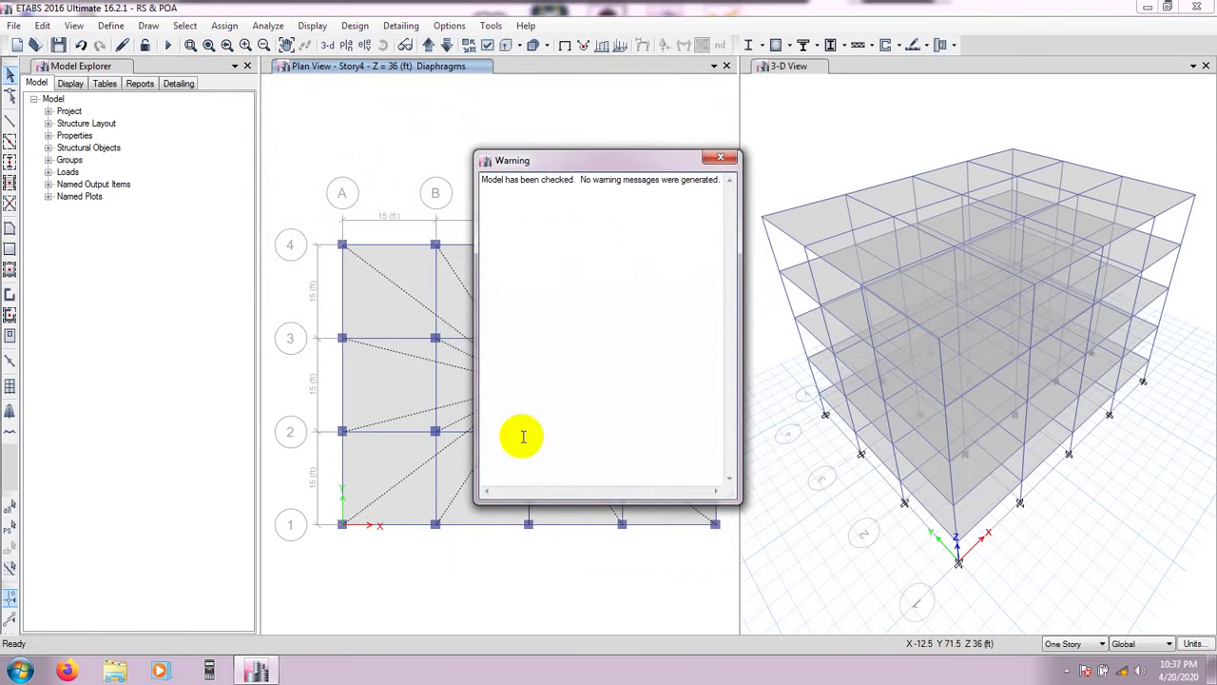
{"action": "left_click", "coordinate": [715, 154]}
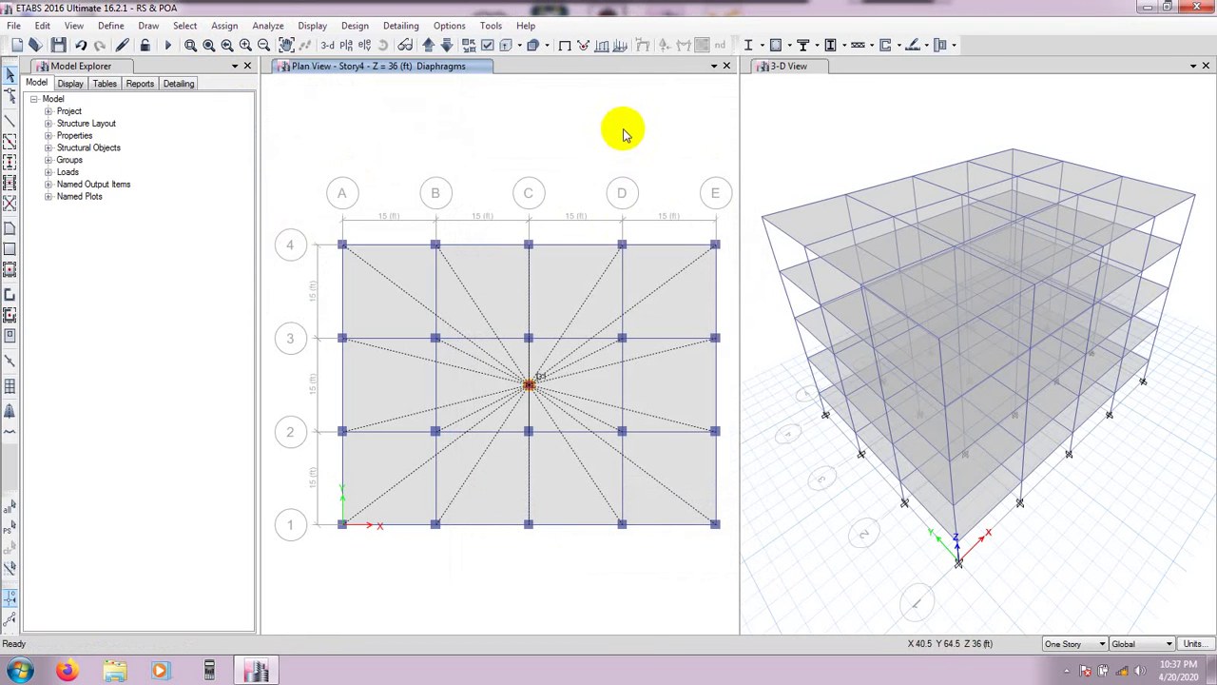
Confirm Modal, Dead, Live and RS are all set to run
{"action": "left_click", "coordinate": [269, 26]}
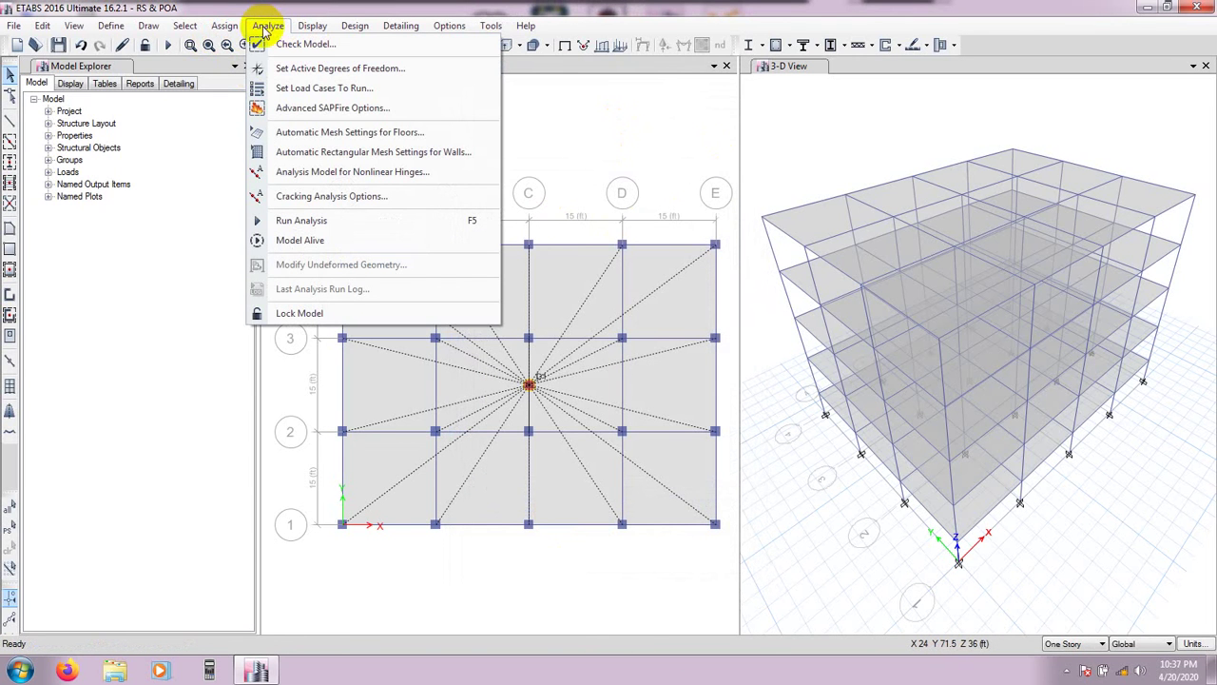
{"action": "left_click", "coordinate": [337, 87]}
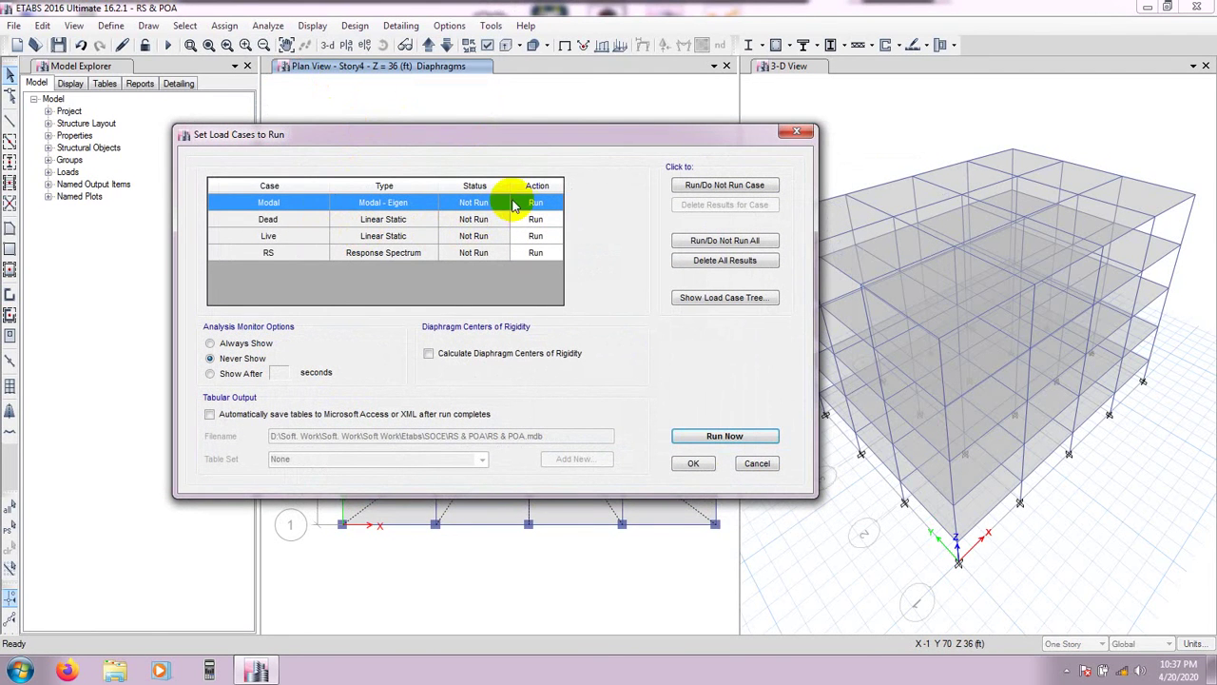
{"action": "left_click", "coordinate": [372, 259]}
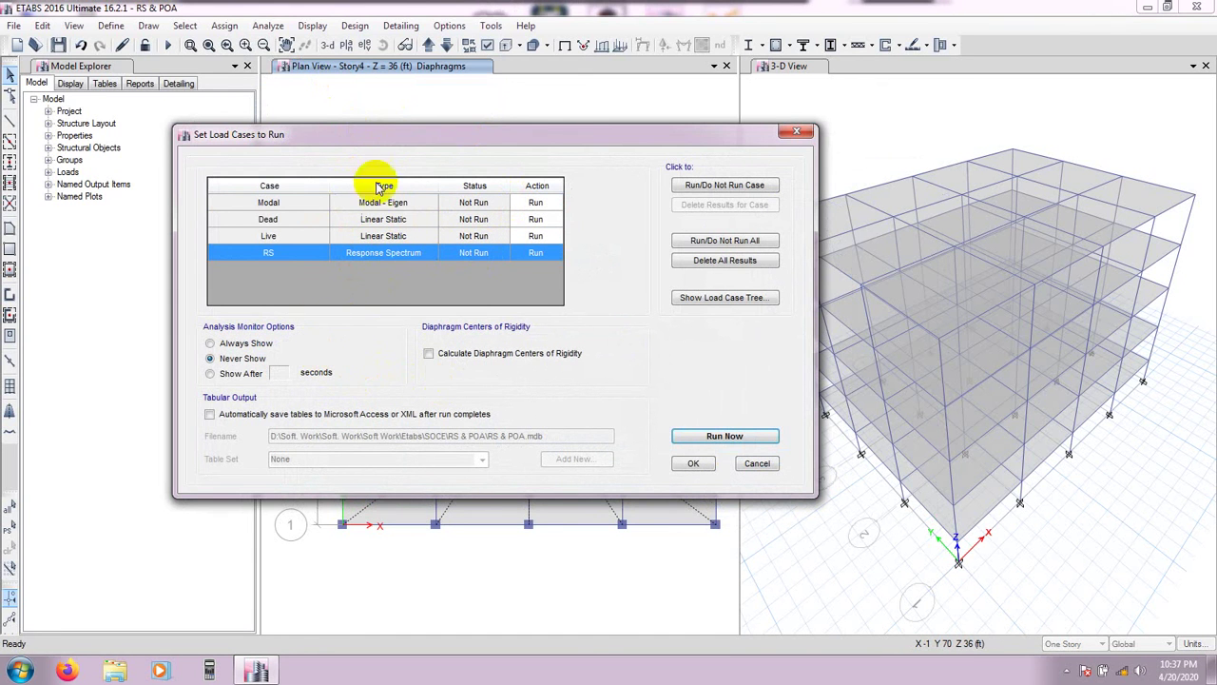
{"action": "left_click", "coordinate": [693, 463]}
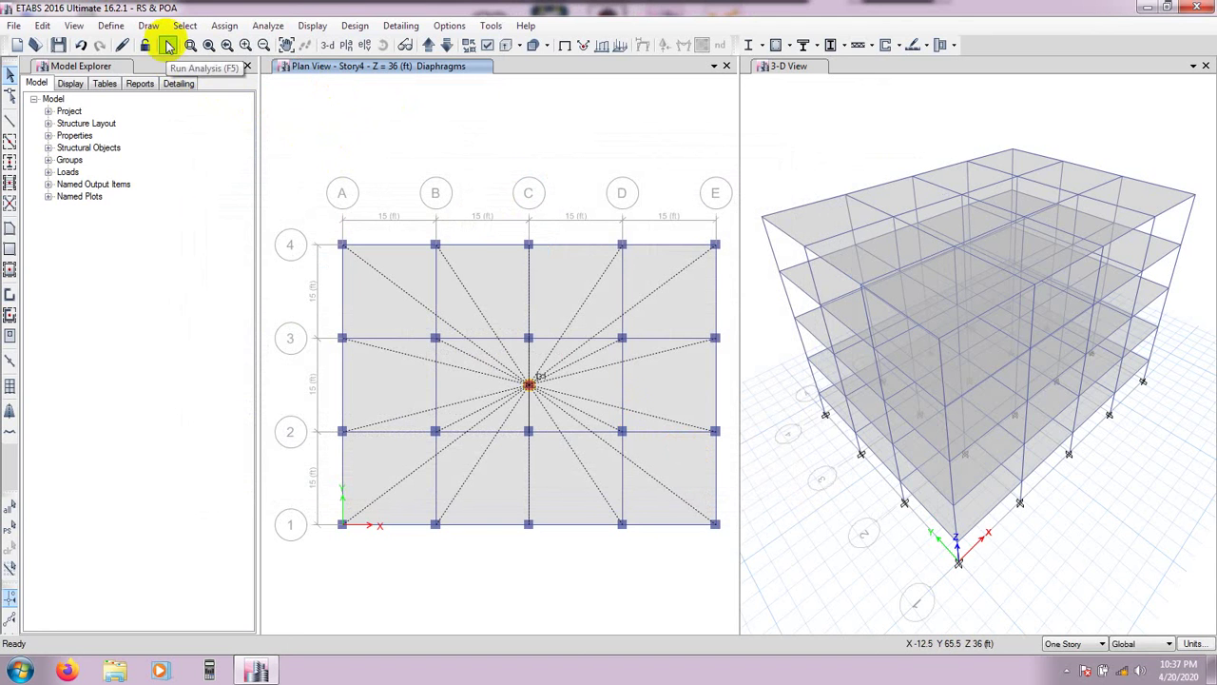
Run the analysis so the 3-D view shows the Dead load deformed shape
{"action": "left_click", "coordinate": [168, 46]}
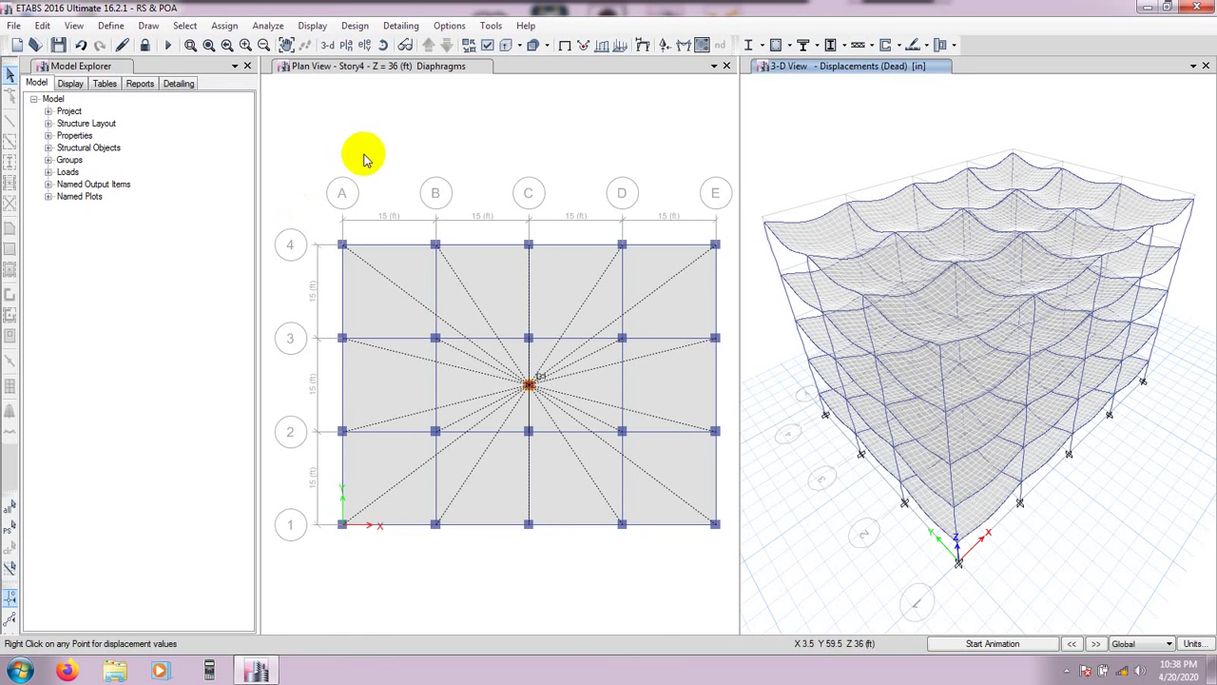
Cycle the deformed shapes through Modal, Dead, Live and RS load cases
{"action": "left_click", "coordinate": [865, 161]}
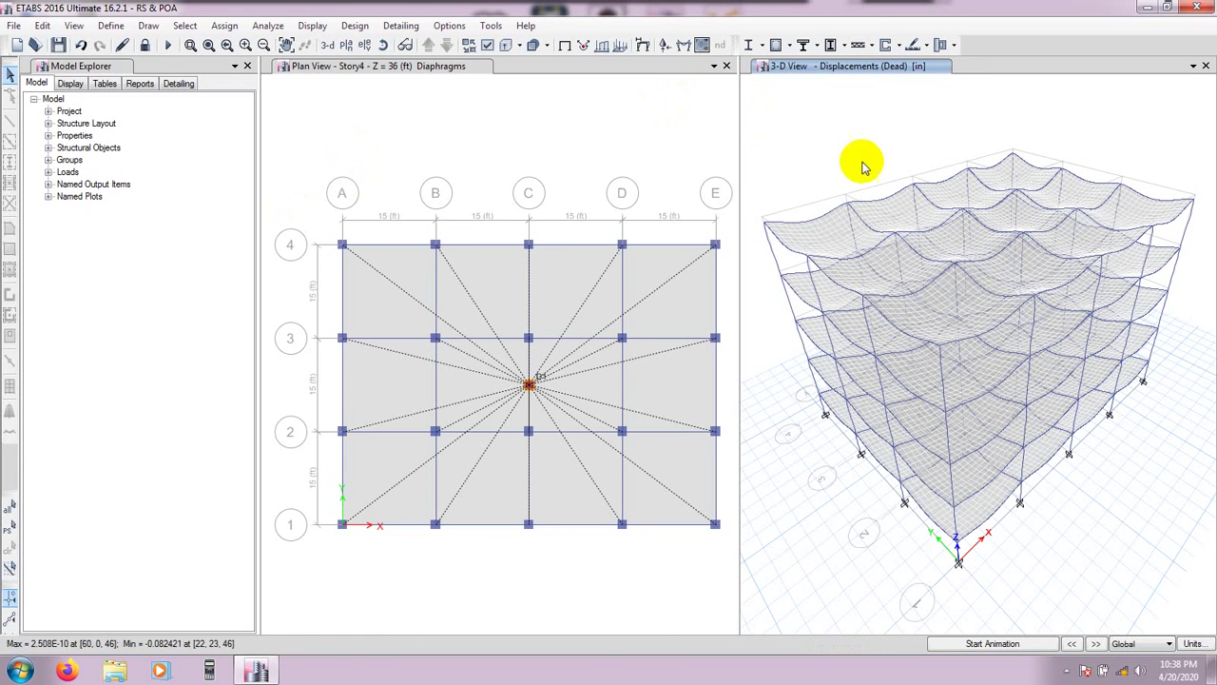
{"action": "left_click", "coordinate": [1096, 645]}
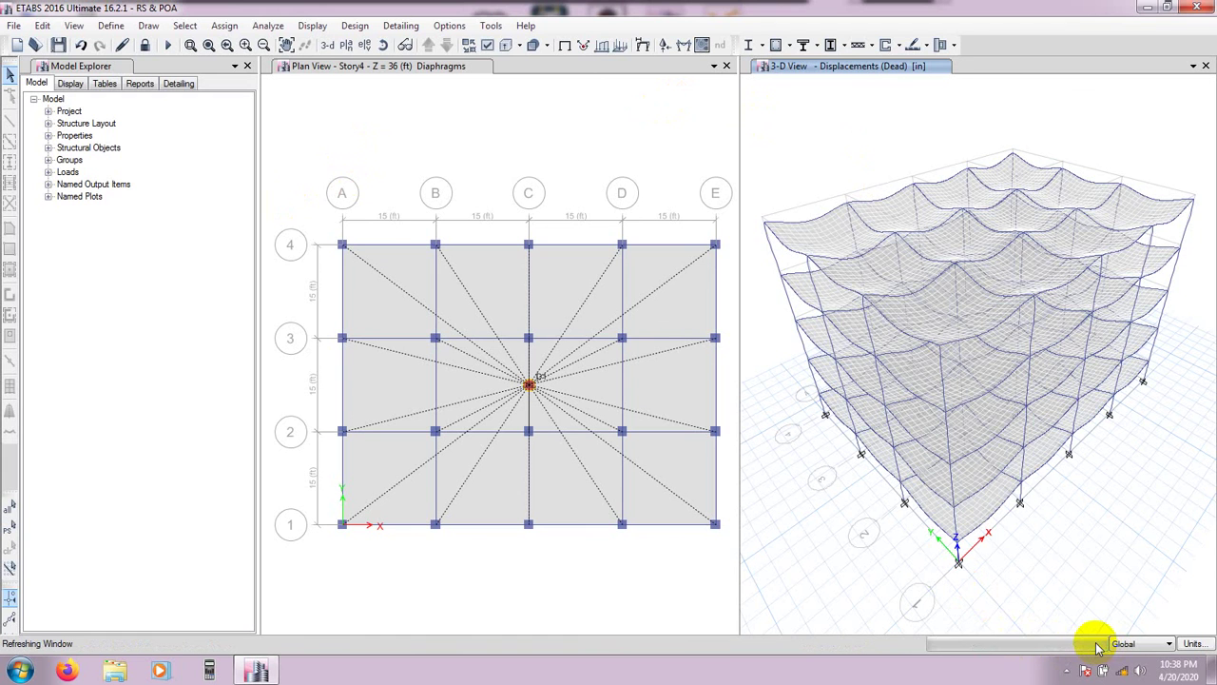
{"action": "left_click", "coordinate": [1096, 645]}
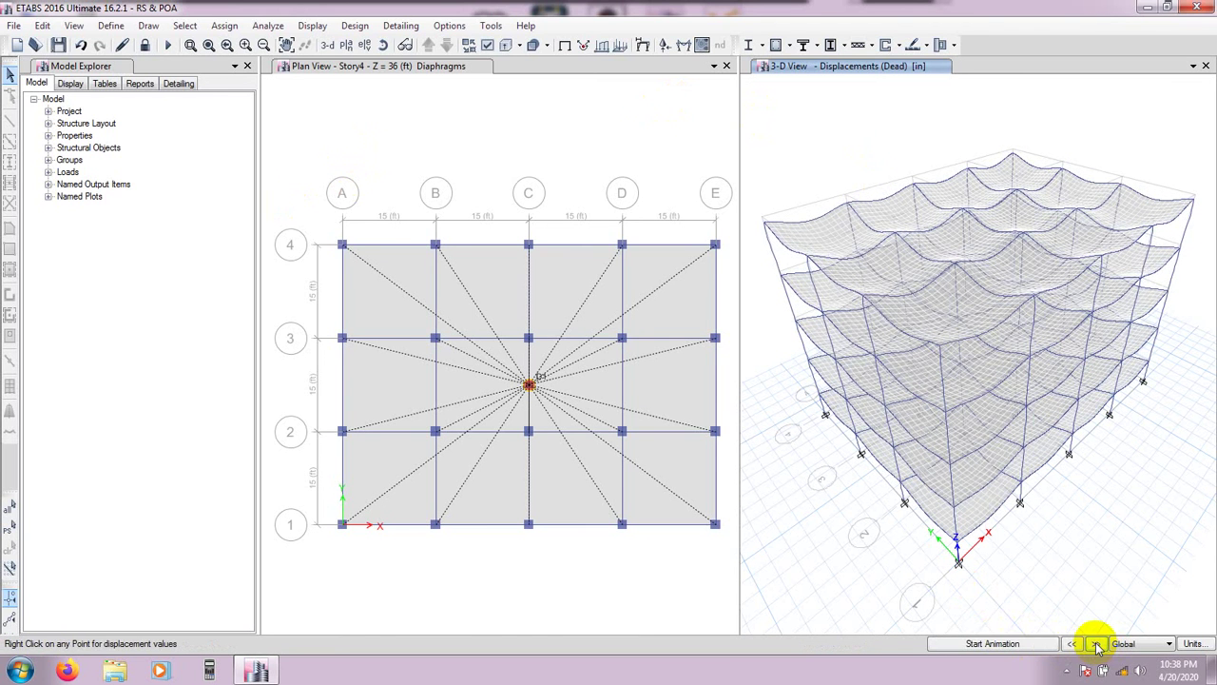
{"action": "left_click", "coordinate": [1096, 645]}
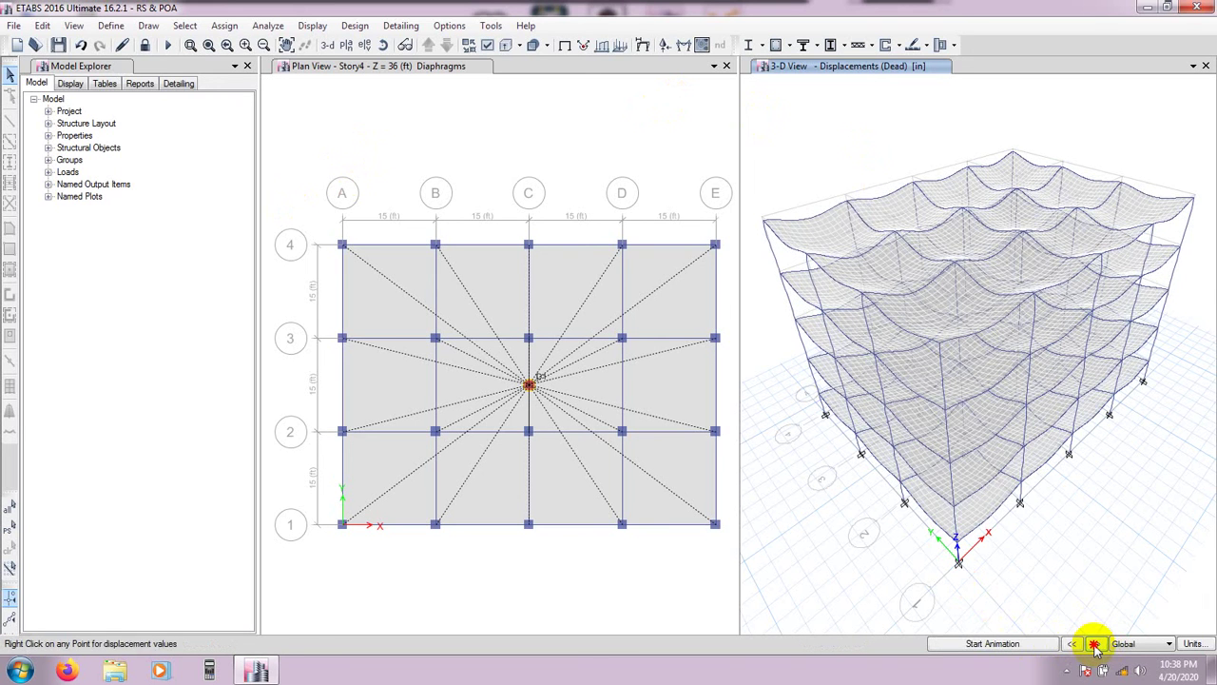
{"action": "left_click", "coordinate": [793, 124]}
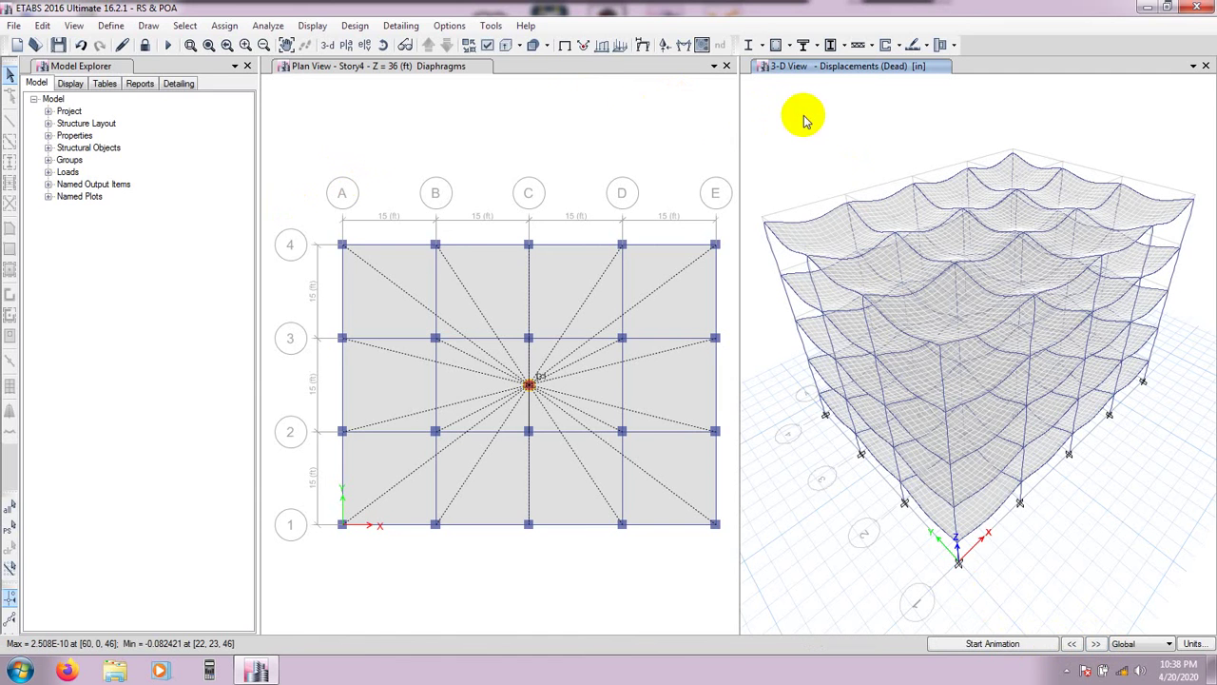
{"action": "left_click", "coordinate": [313, 27]}
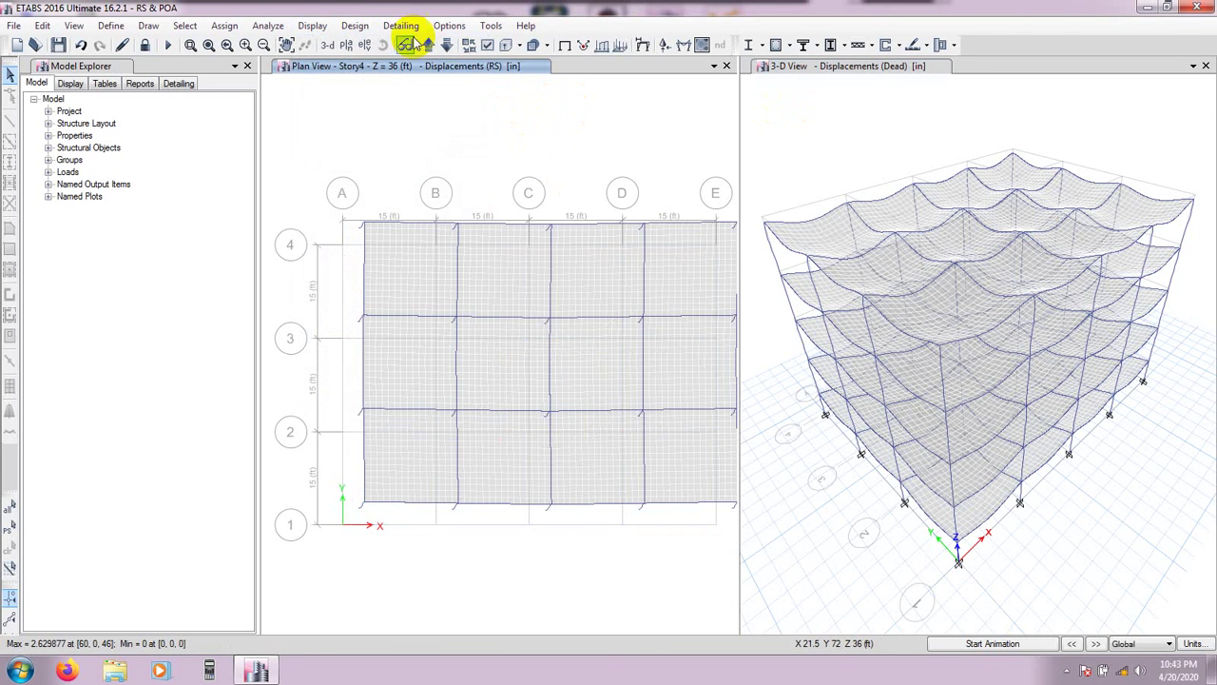
Apply the RS load case deformed shape to the 3-D view
{"action": "left_click", "coordinate": [312, 26]}
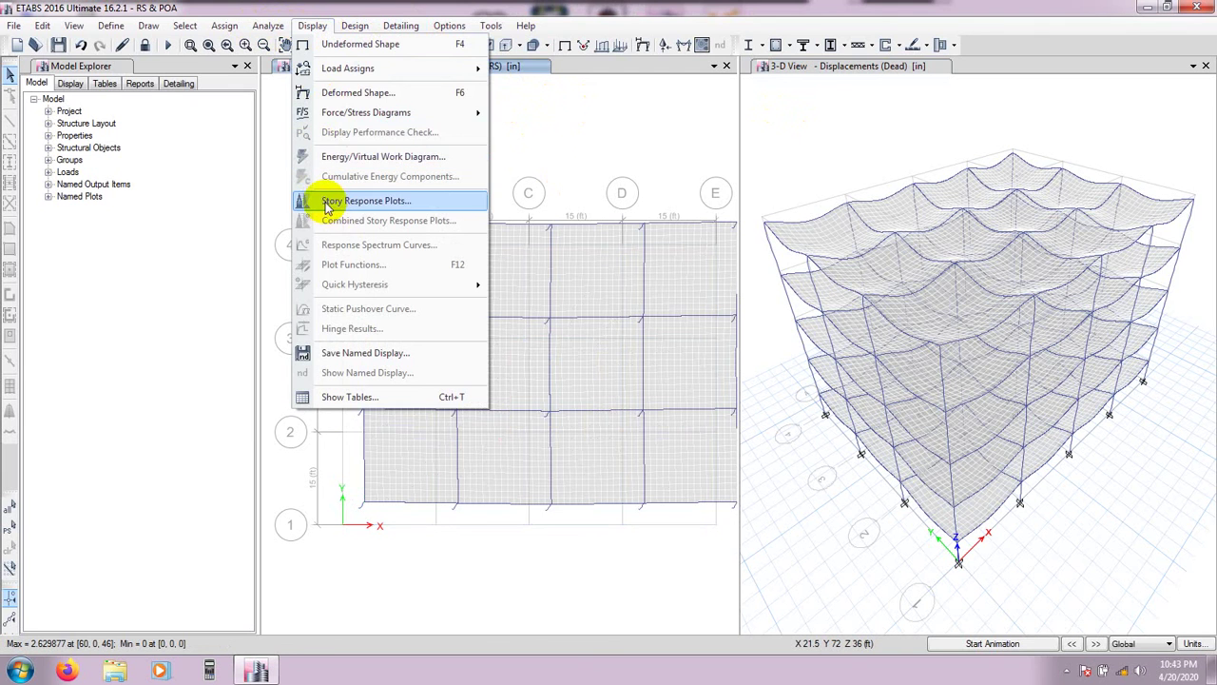
{"action": "left_click", "coordinate": [357, 92]}
{"action": "left_click_drag", "start_coordinate": [380, 109], "coordinate": [504, 104]}
{"action": "left_click", "coordinate": [371, 170]}
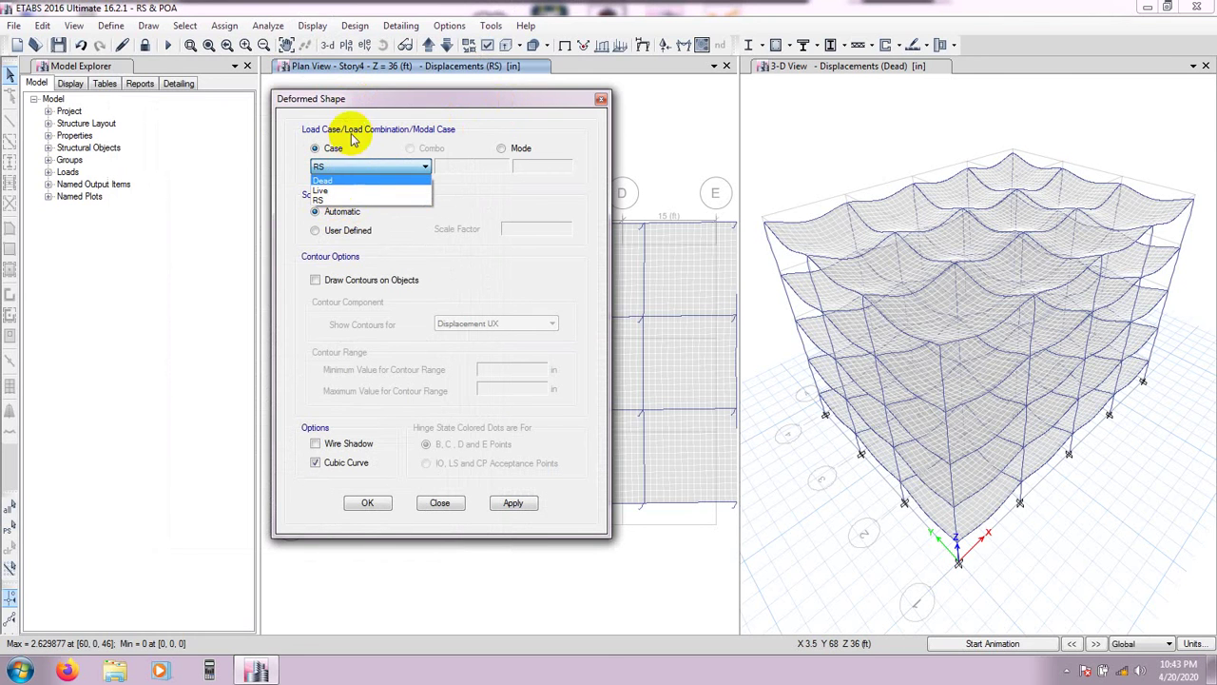
{"action": "left_click", "coordinate": [324, 201]}
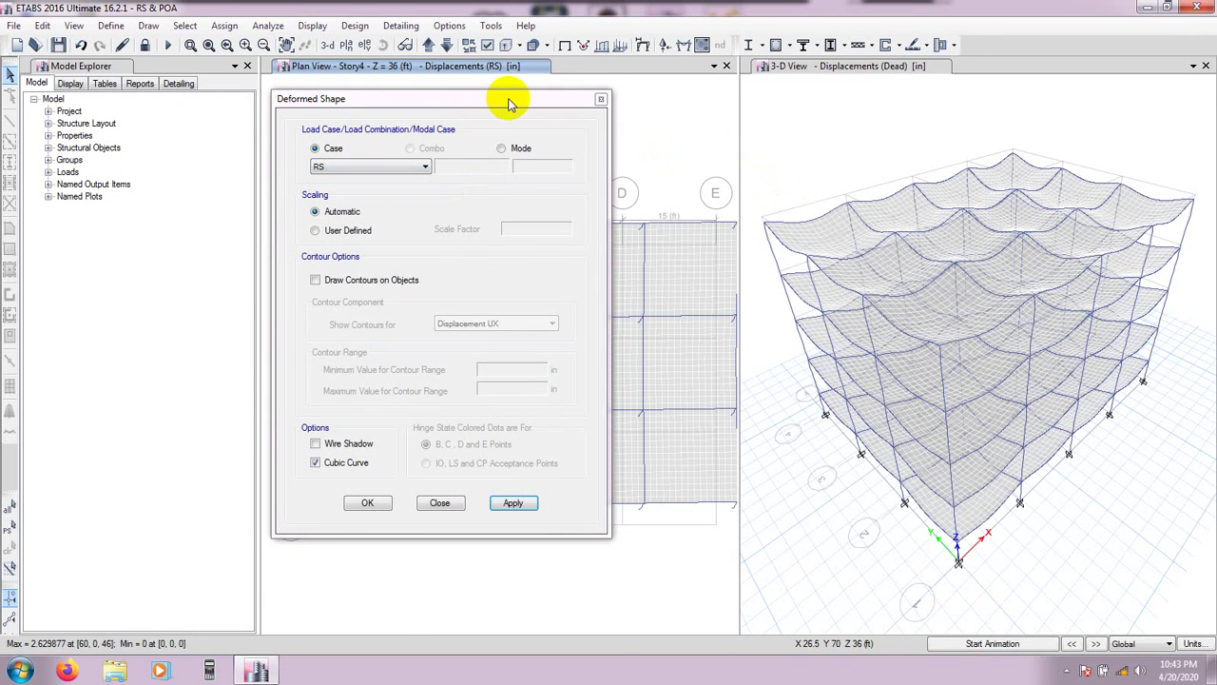
{"action": "left_click_drag", "start_coordinate": [509, 103], "coordinate": [560, 93]}
{"action": "left_click", "coordinate": [789, 142]}
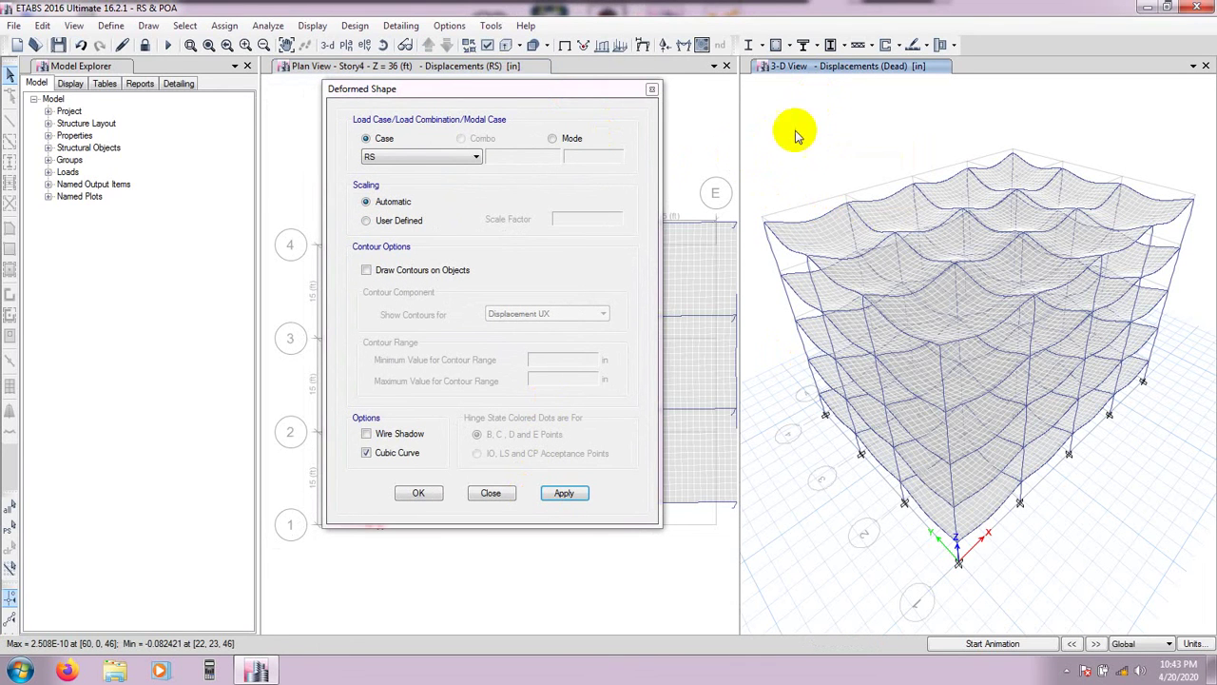
{"action": "left_click", "coordinate": [564, 492]}
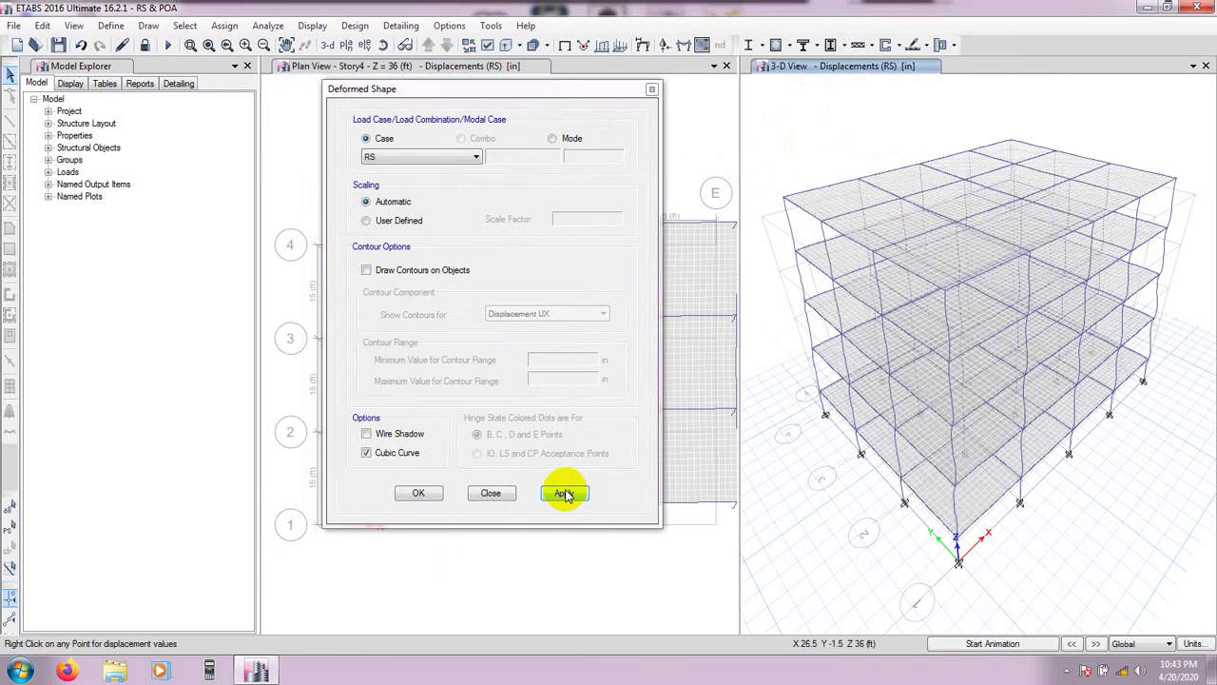
Read the displacement values of several top joints in the 3-D view
{"action": "right_click", "coordinate": [842, 222]}
{"action": "right_click", "coordinate": [786, 202]}
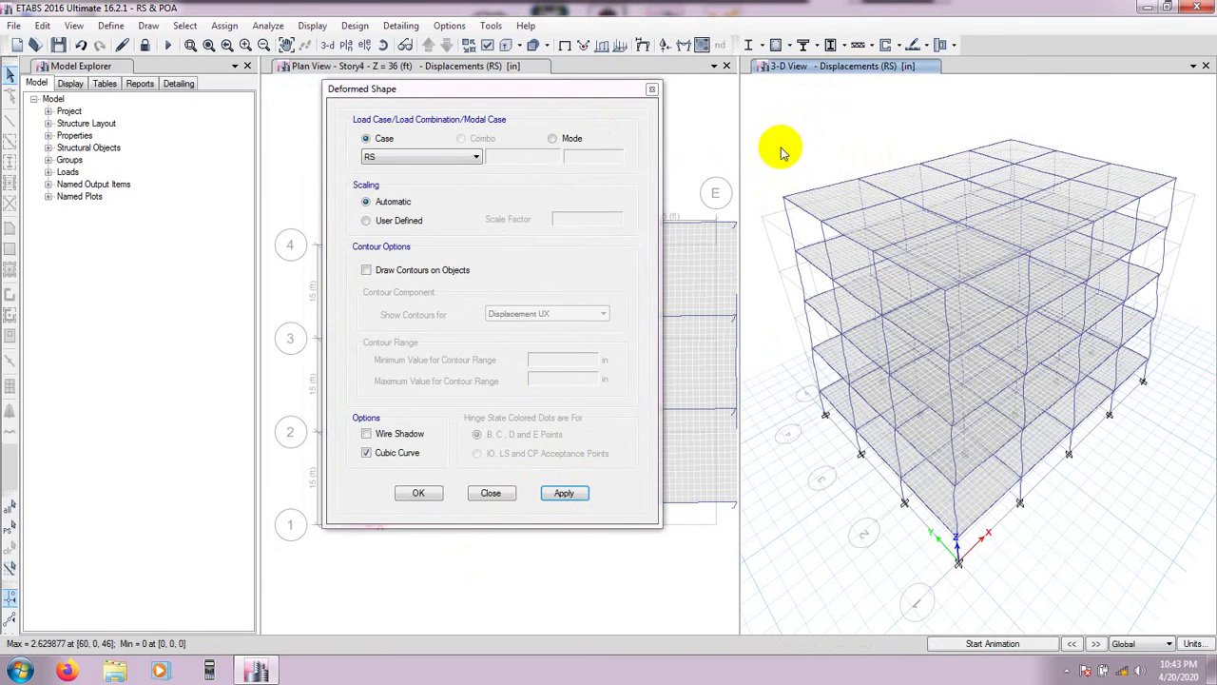
{"action": "right_click", "coordinate": [901, 160]}
{"action": "left_click_drag", "start_coordinate": [566, 92], "coordinate": [477, 108]}
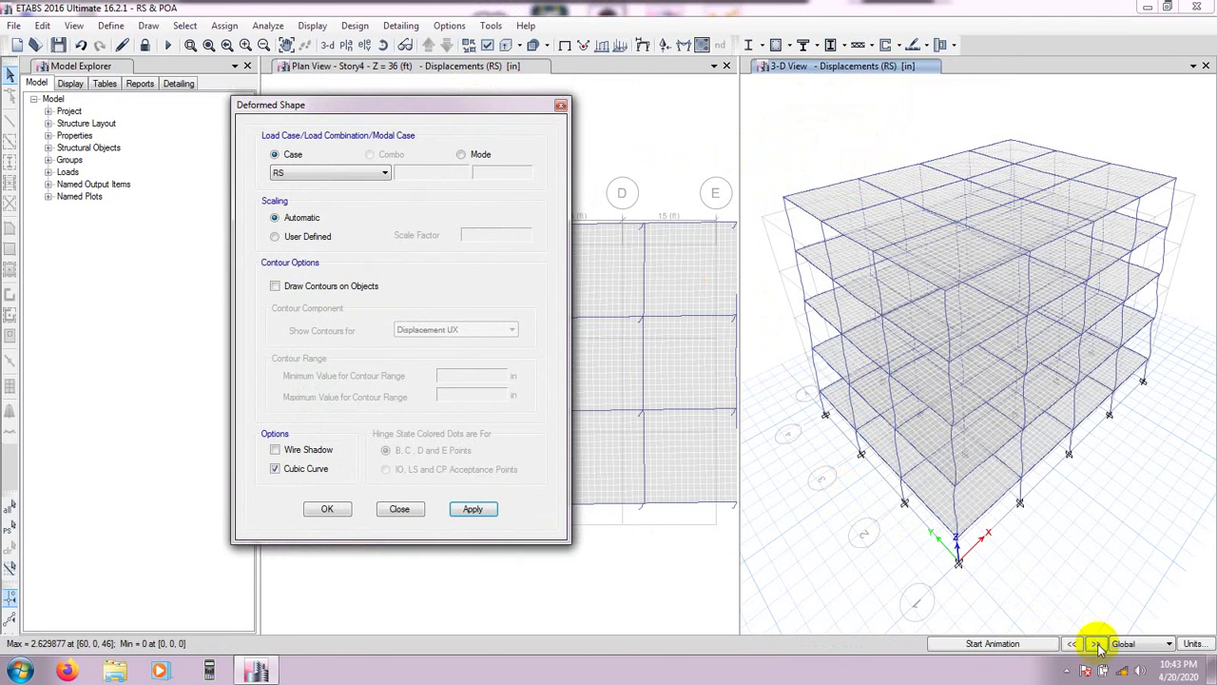
{"action": "left_click", "coordinate": [989, 651]}
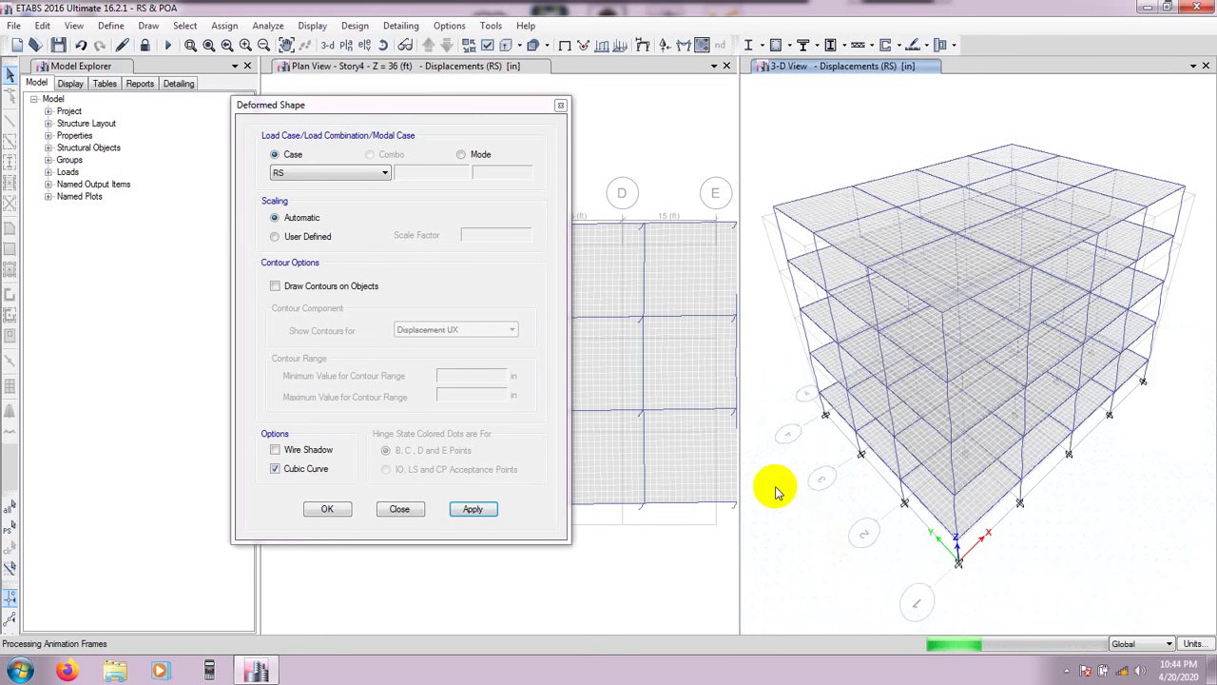
{"action": "left_click_drag", "start_coordinate": [353, 106], "coordinate": [337, 107]}
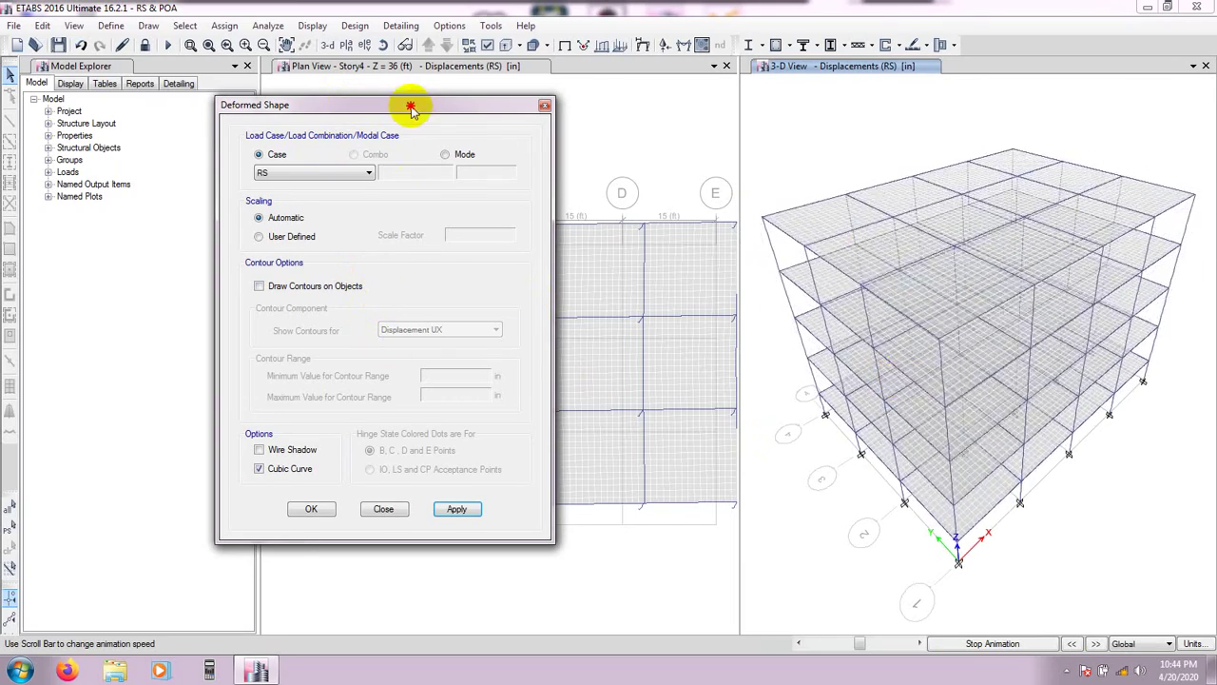
{"action": "left_click_drag", "start_coordinate": [412, 104], "coordinate": [410, 84]}
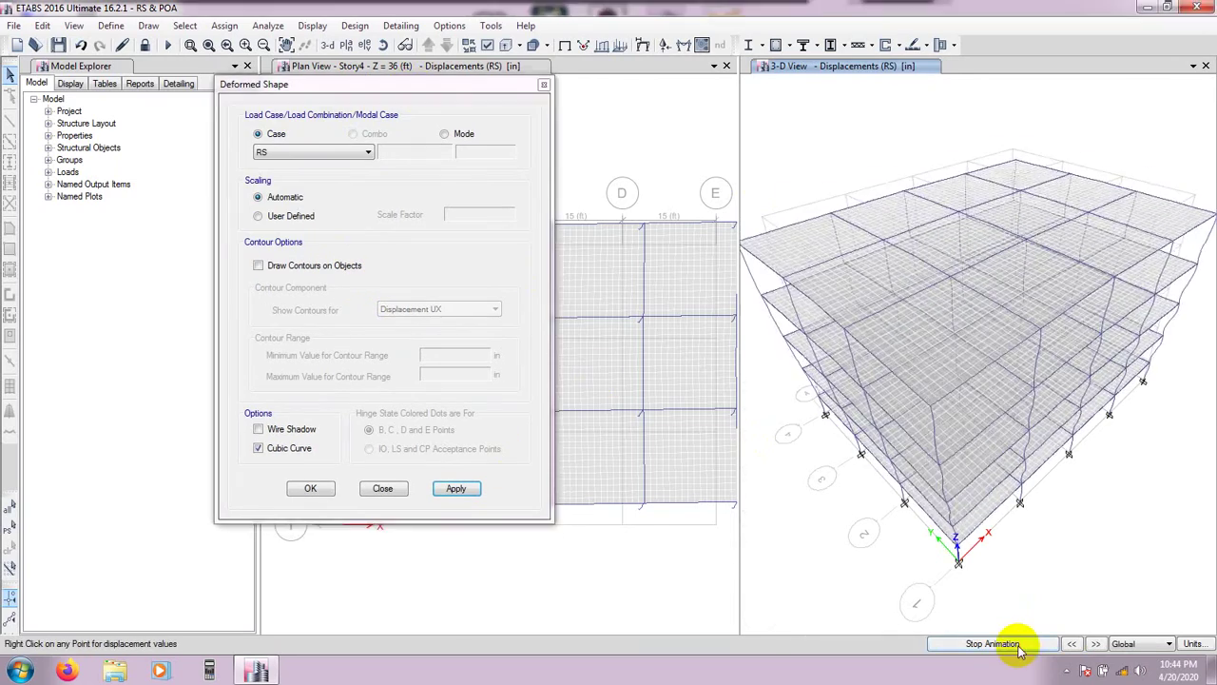
{"action": "left_click", "coordinate": [1008, 644]}
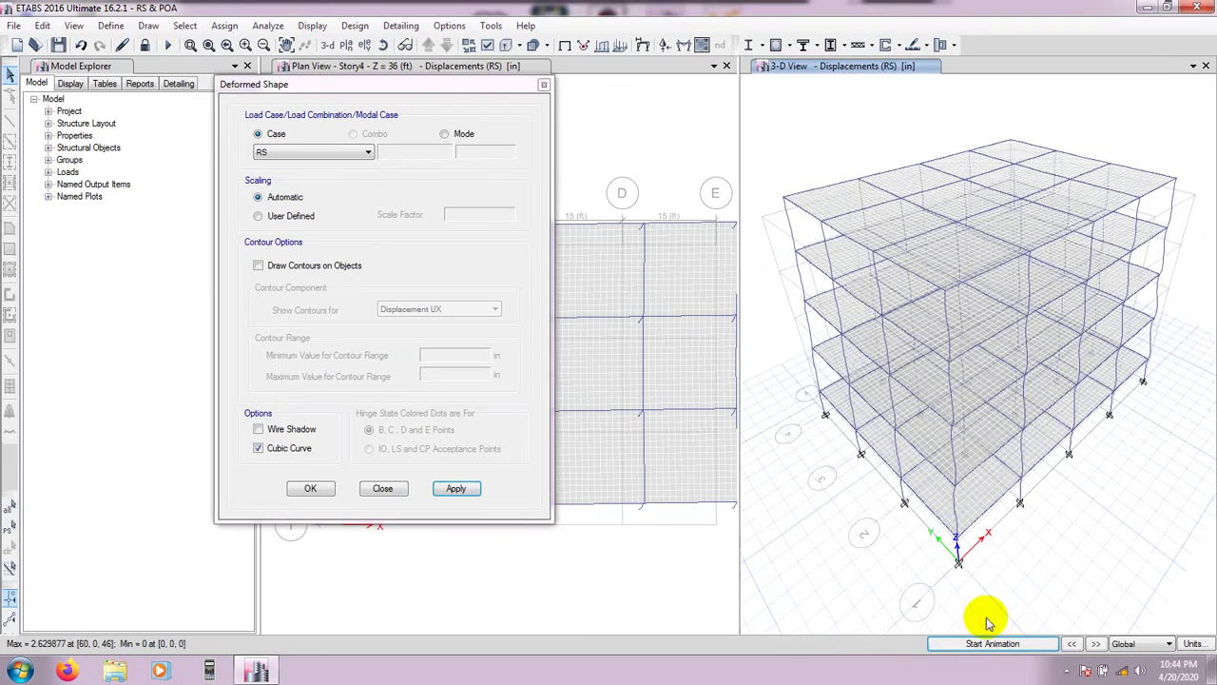
Show RS Displacement UX contours on the slabs and read individual joint values
{"action": "left_click", "coordinate": [259, 266]}
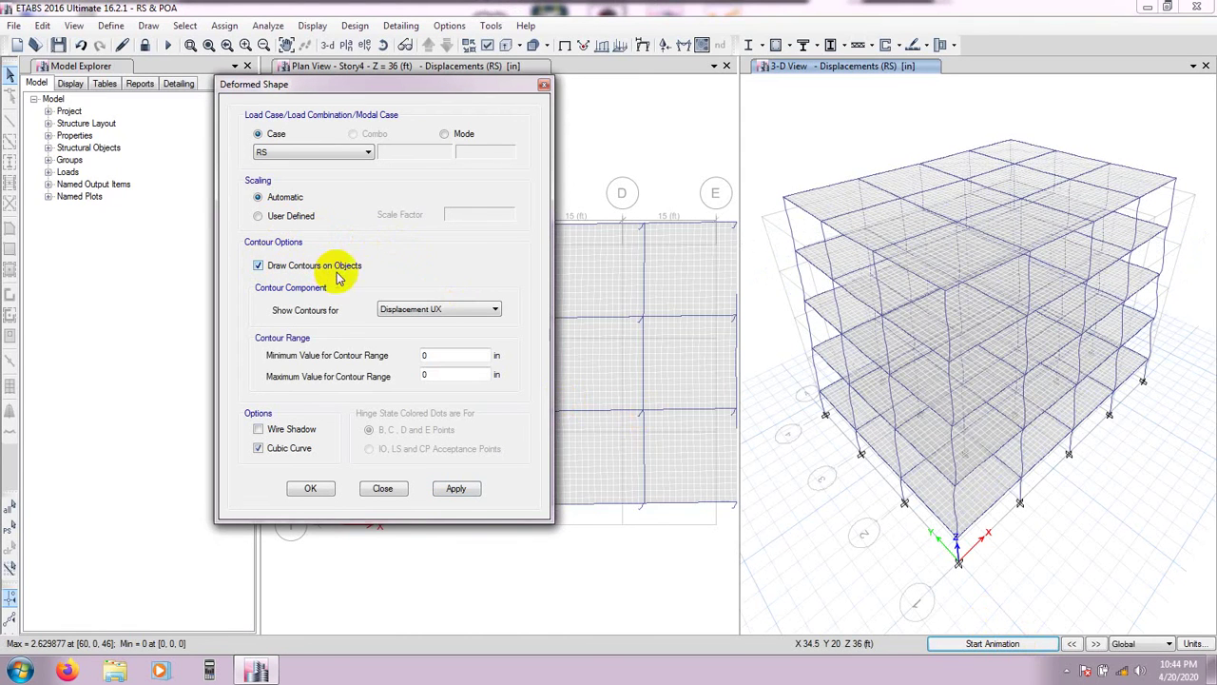
{"action": "left_click", "coordinate": [458, 491]}
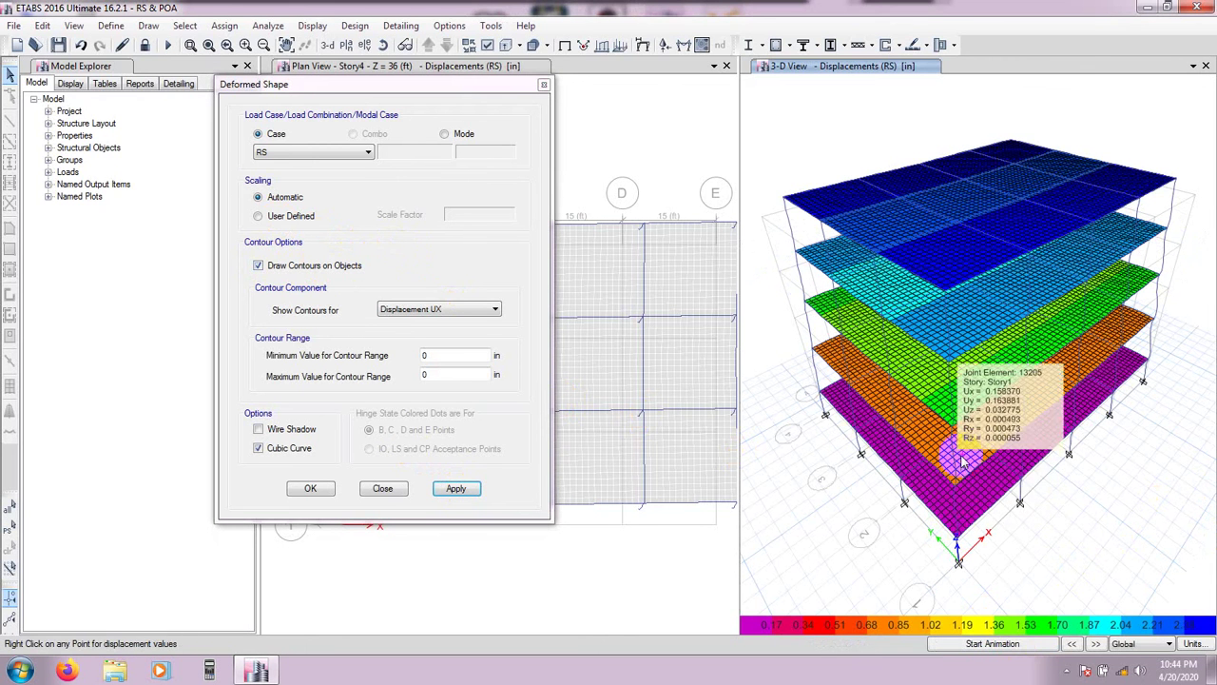
{"action": "mouse_move", "coordinate": [973, 447]}
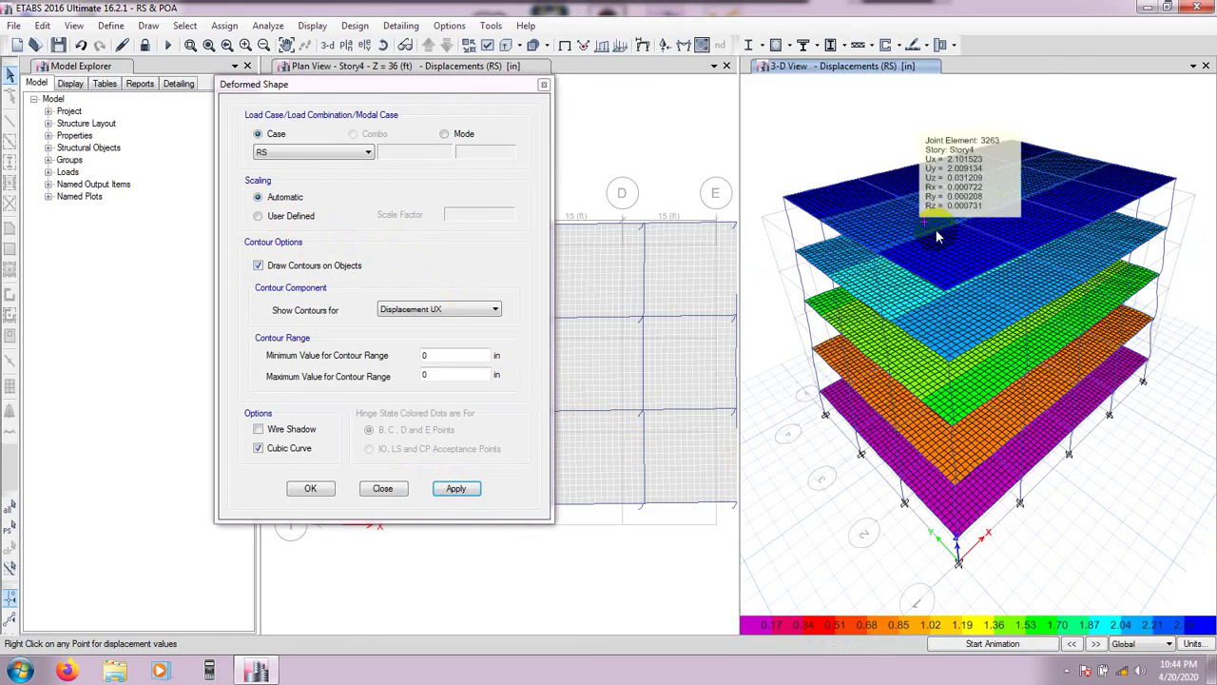
{"action": "mouse_move", "coordinate": [1015, 195]}
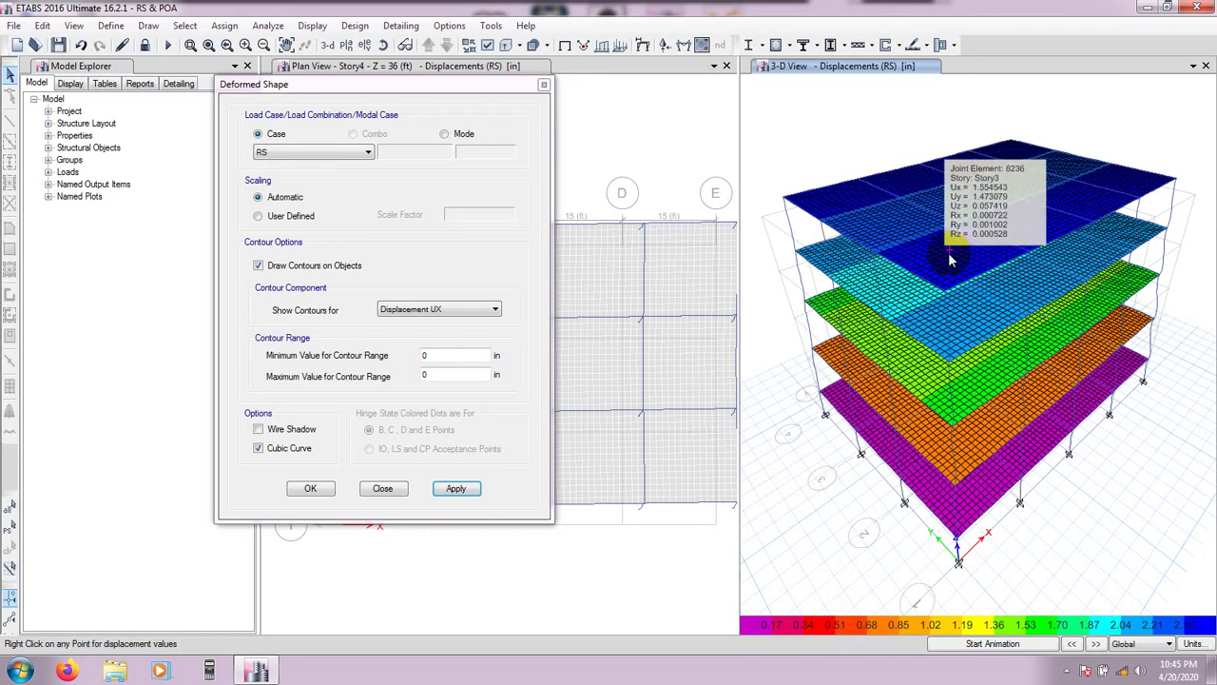
{"action": "mouse_move", "coordinate": [1105, 177]}
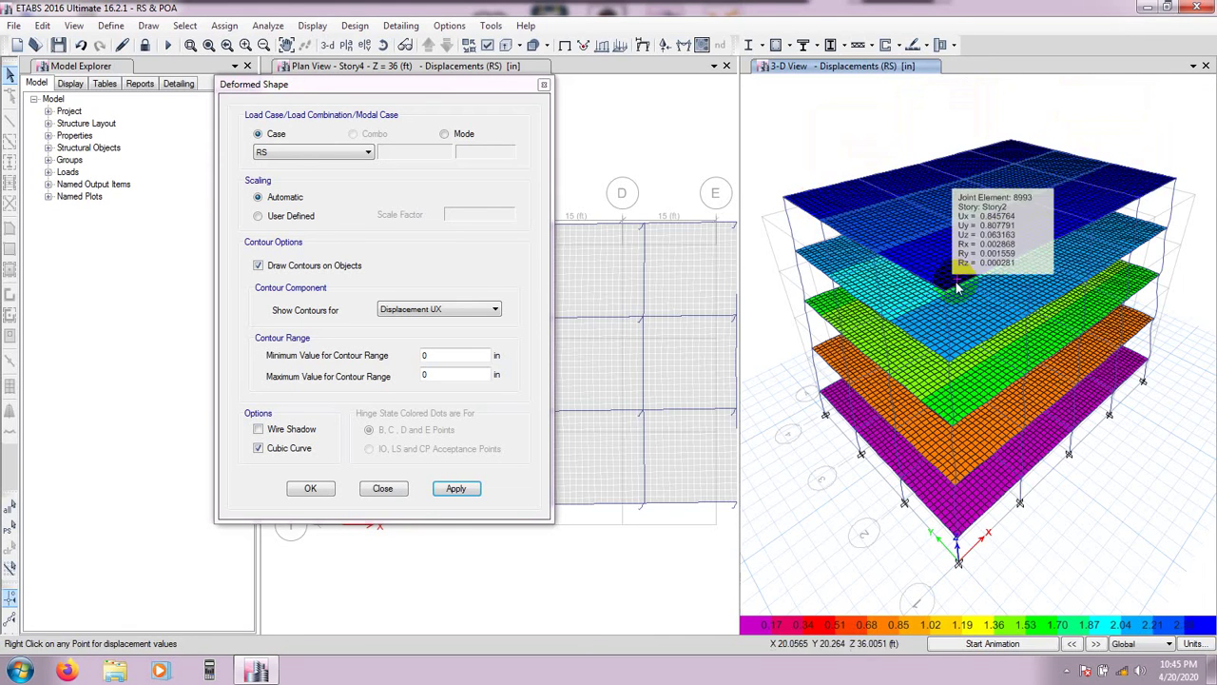
{"action": "mouse_move", "coordinate": [946, 392]}
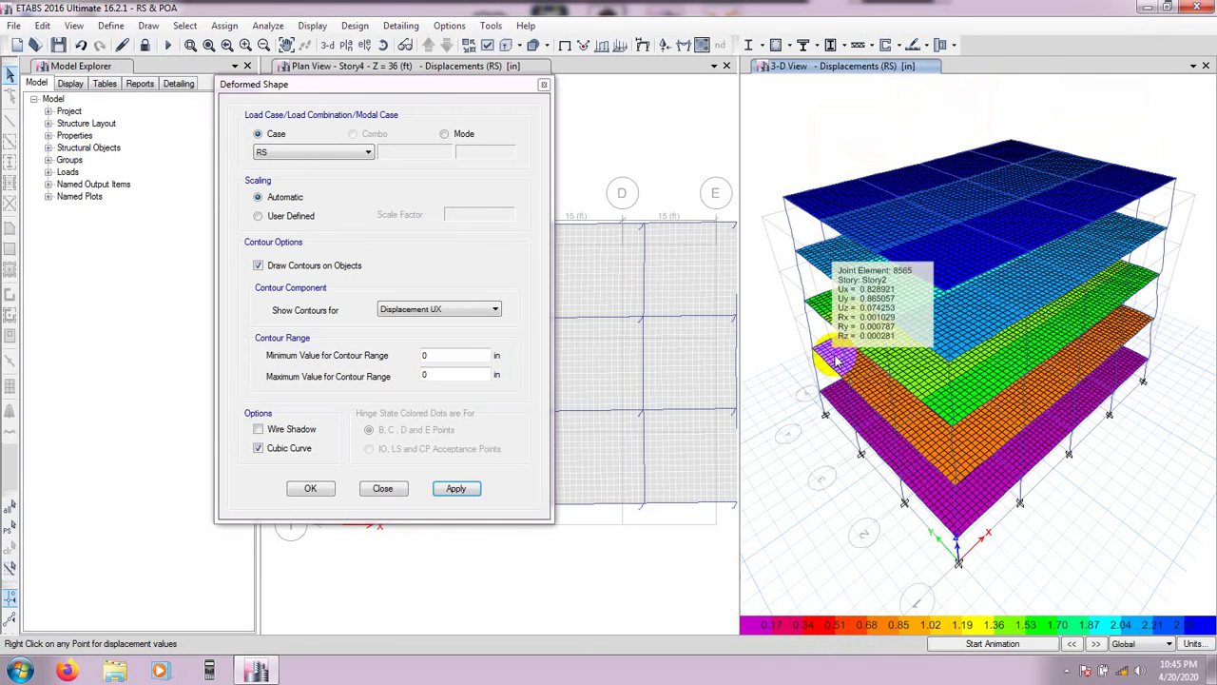
{"action": "mouse_move", "coordinate": [934, 295]}
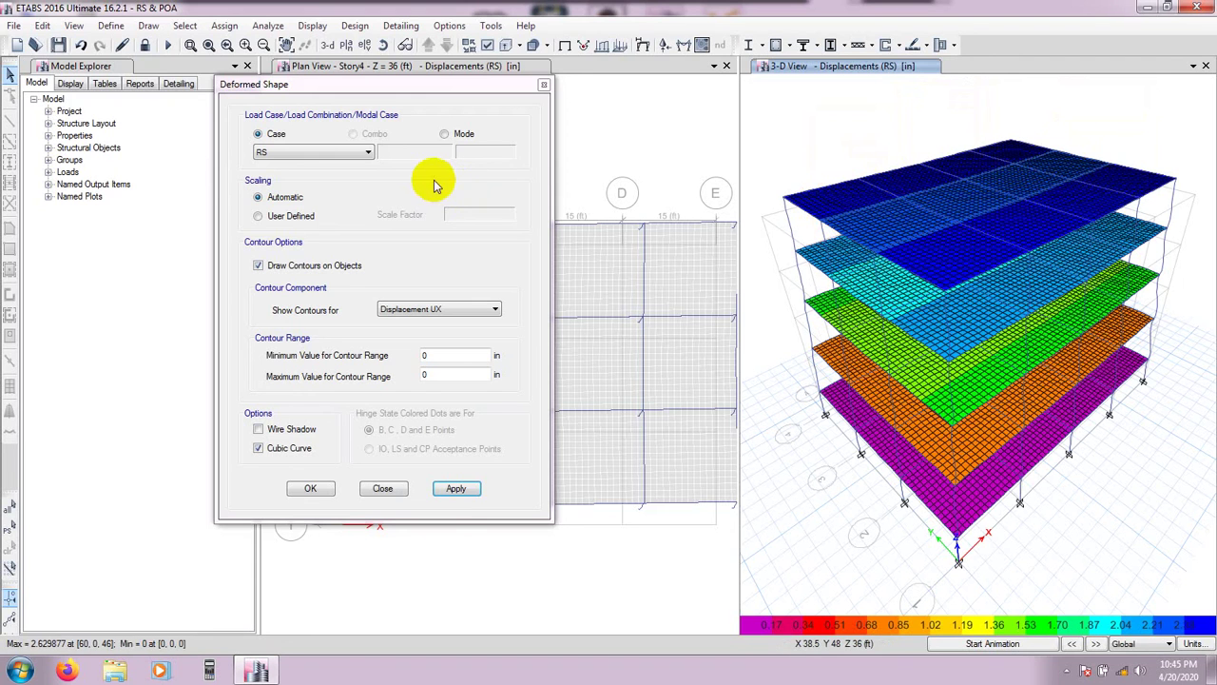
Open Story Response Plots showing Maximum Story Displacement for the RS case
{"action": "left_click", "coordinate": [543, 85]}
{"action": "left_click", "coordinate": [475, 121]}
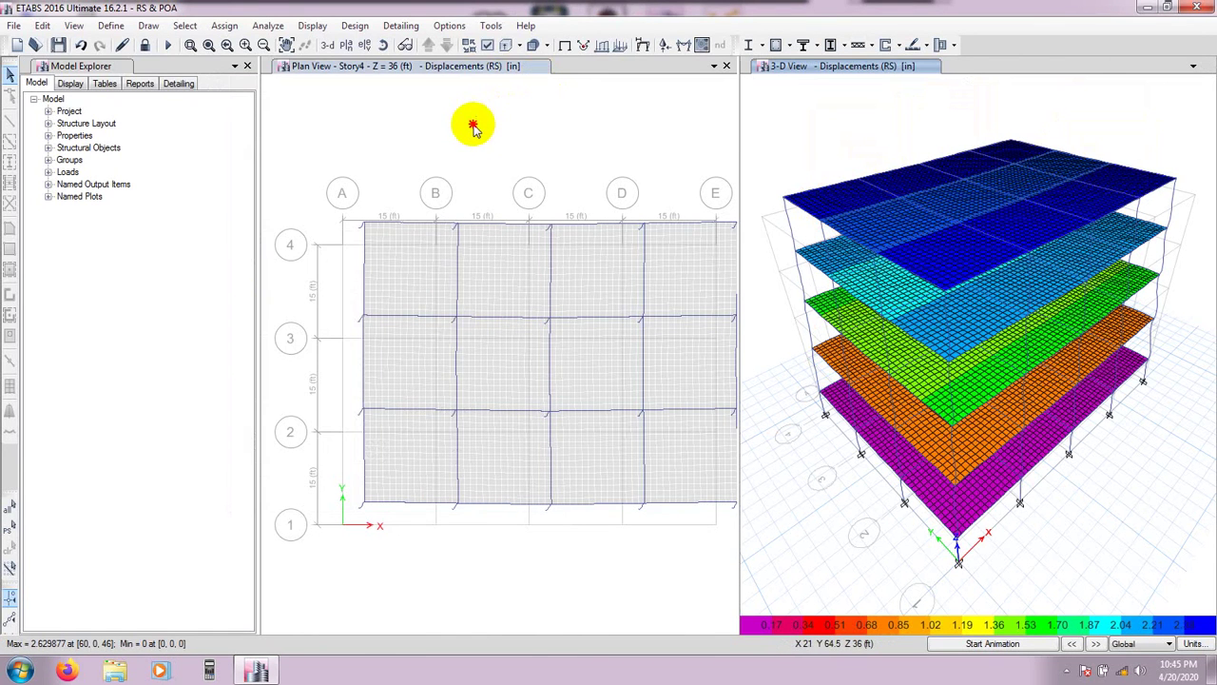
{"action": "left_click", "coordinate": [315, 27]}
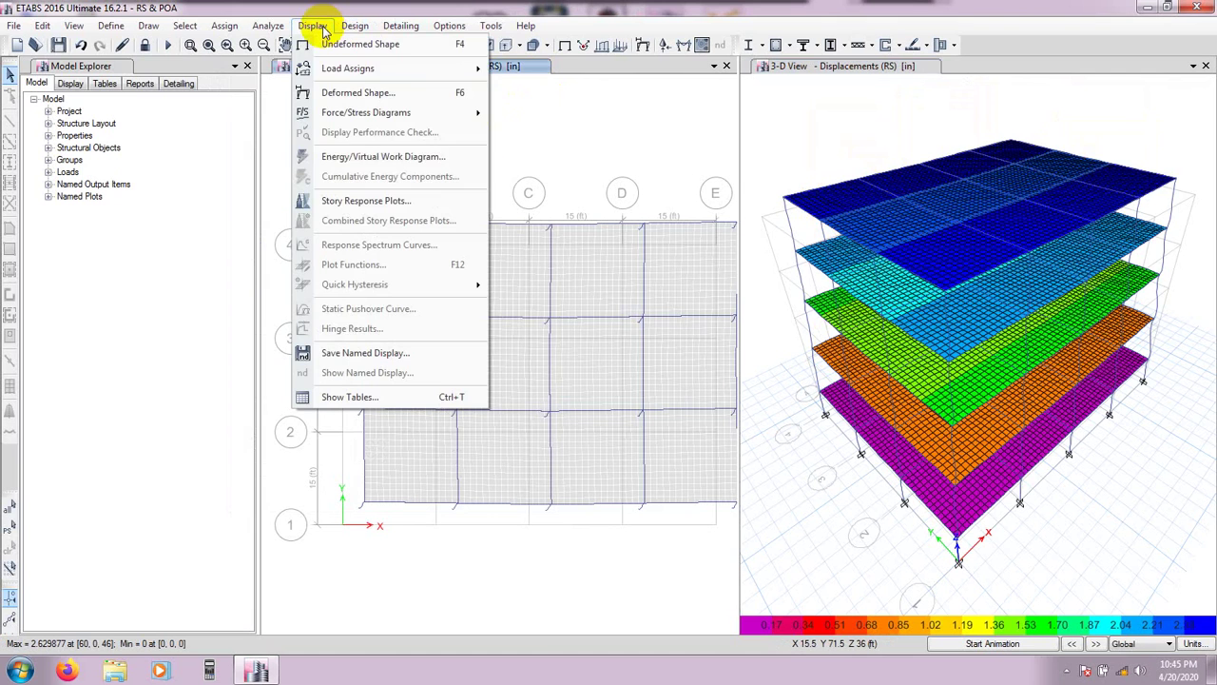
{"action": "left_click", "coordinate": [381, 202]}
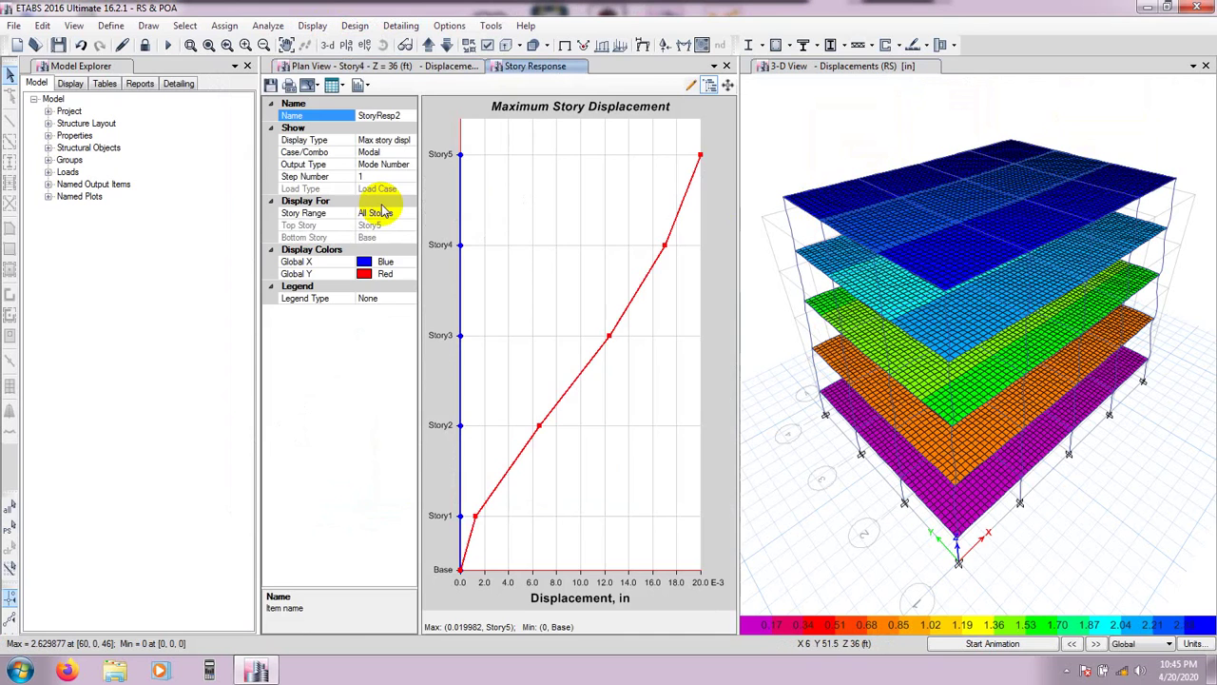
{"action": "left_click", "coordinate": [399, 152]}
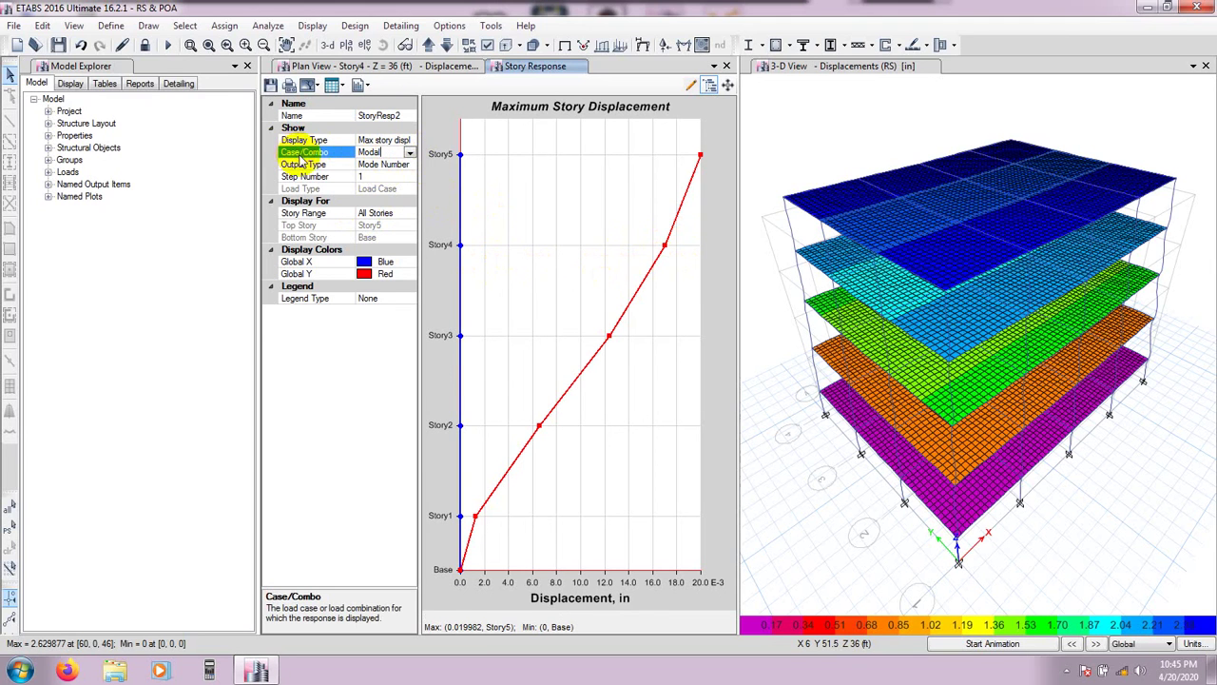
{"action": "left_click", "coordinate": [410, 152]}
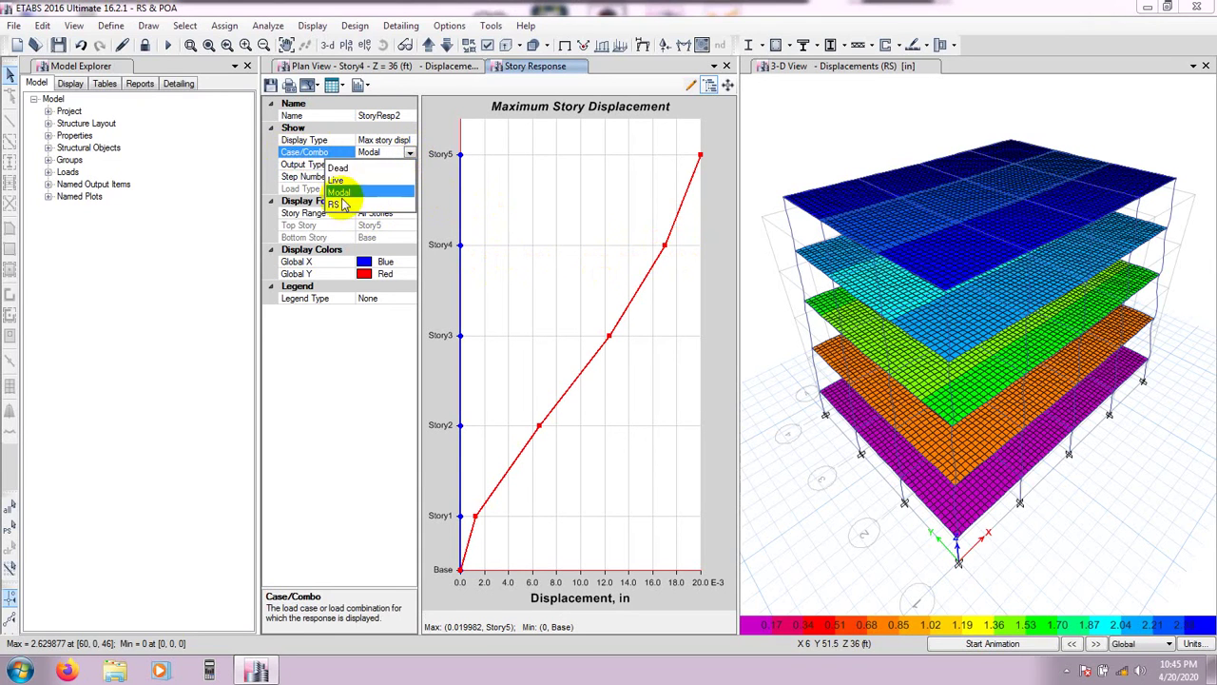
{"action": "left_click", "coordinate": [343, 204]}
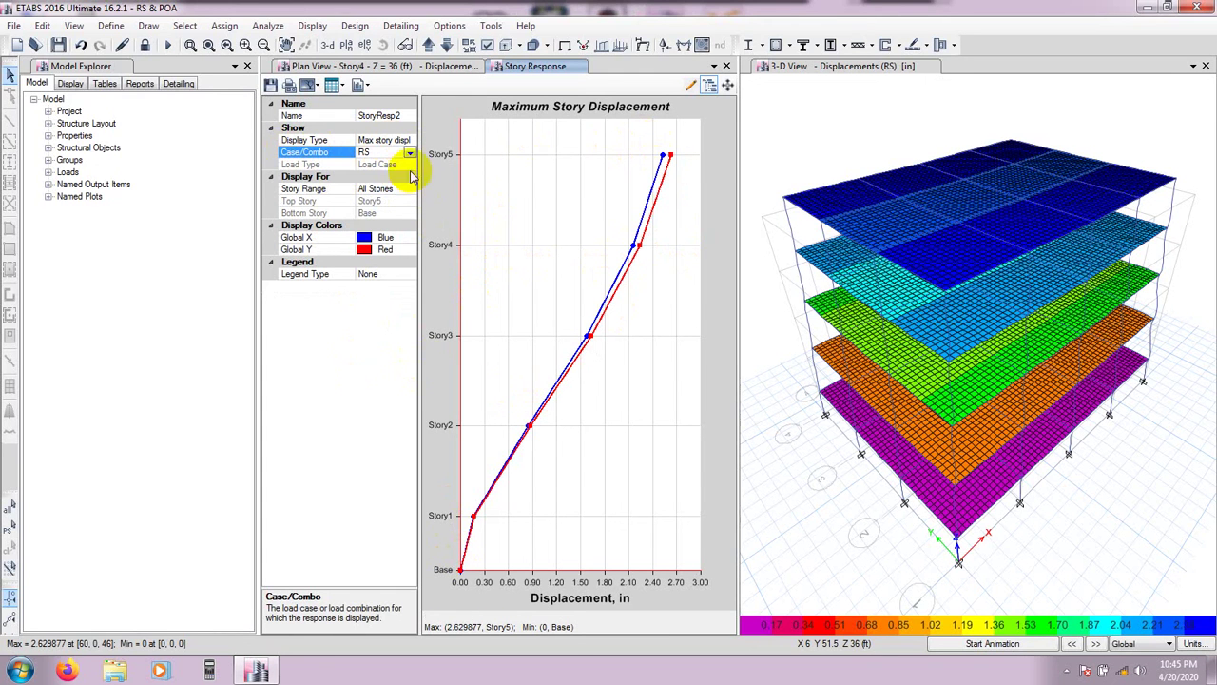
Switch the RS story plot through max story drifts, story shears and overturning moments
{"action": "left_click", "coordinate": [392, 140]}
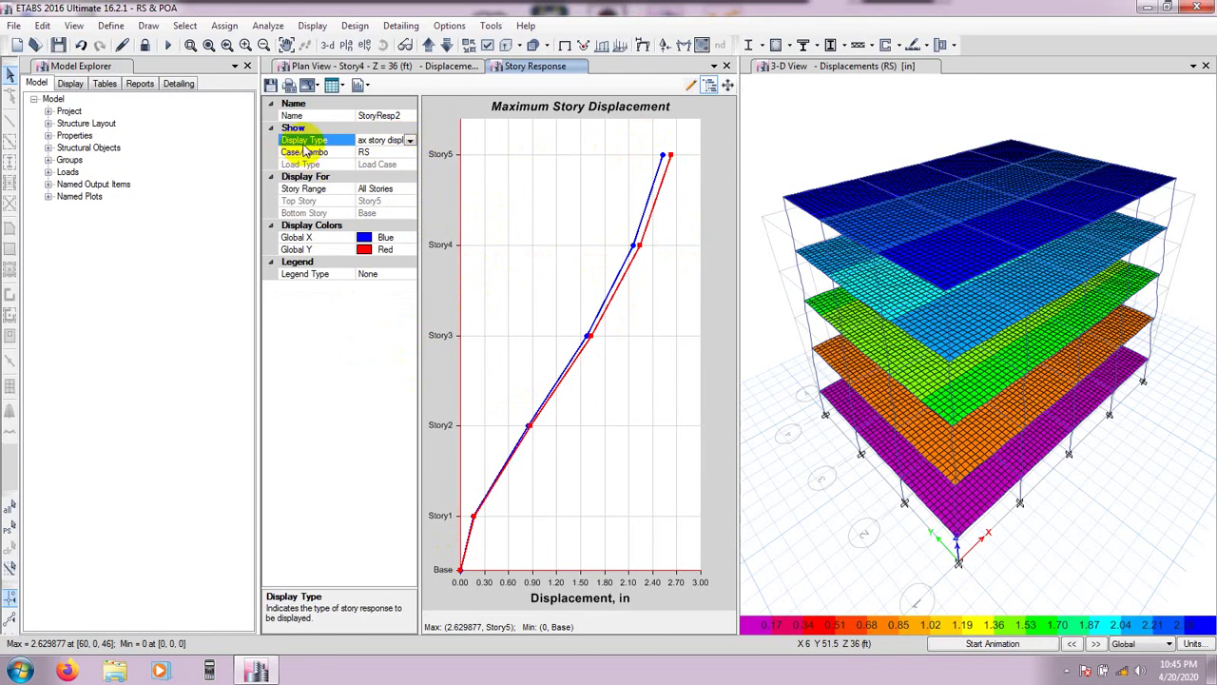
{"action": "left_click", "coordinate": [409, 141]}
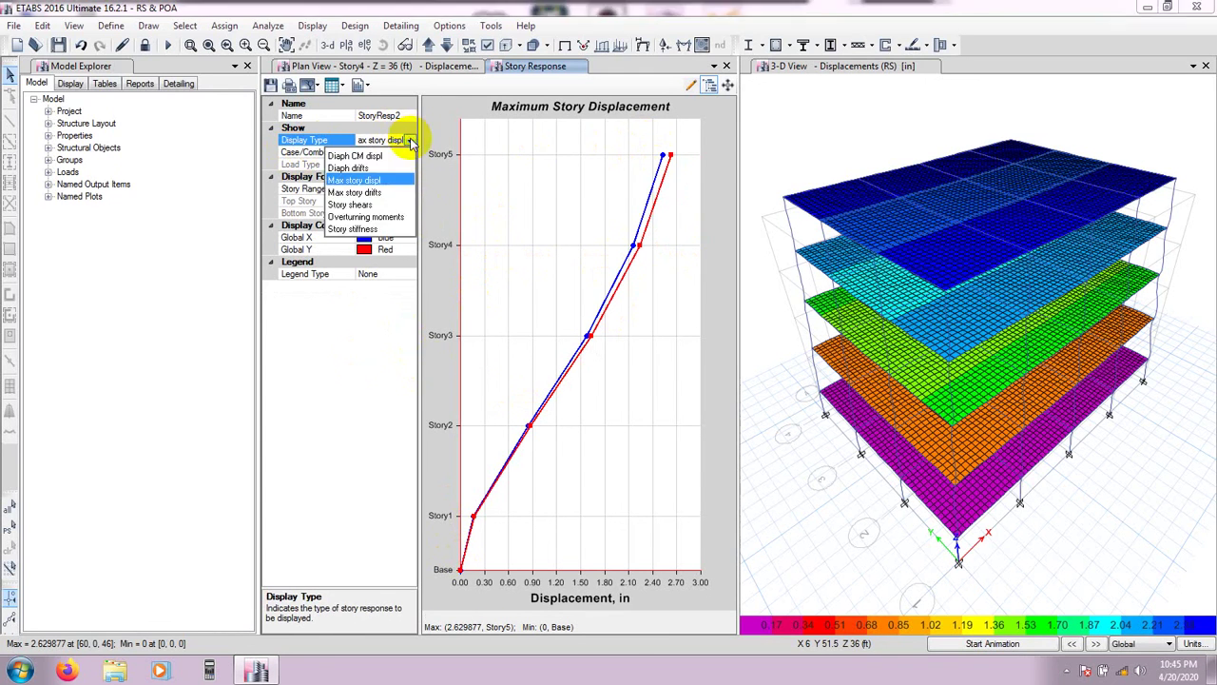
{"action": "left_click", "coordinate": [366, 193]}
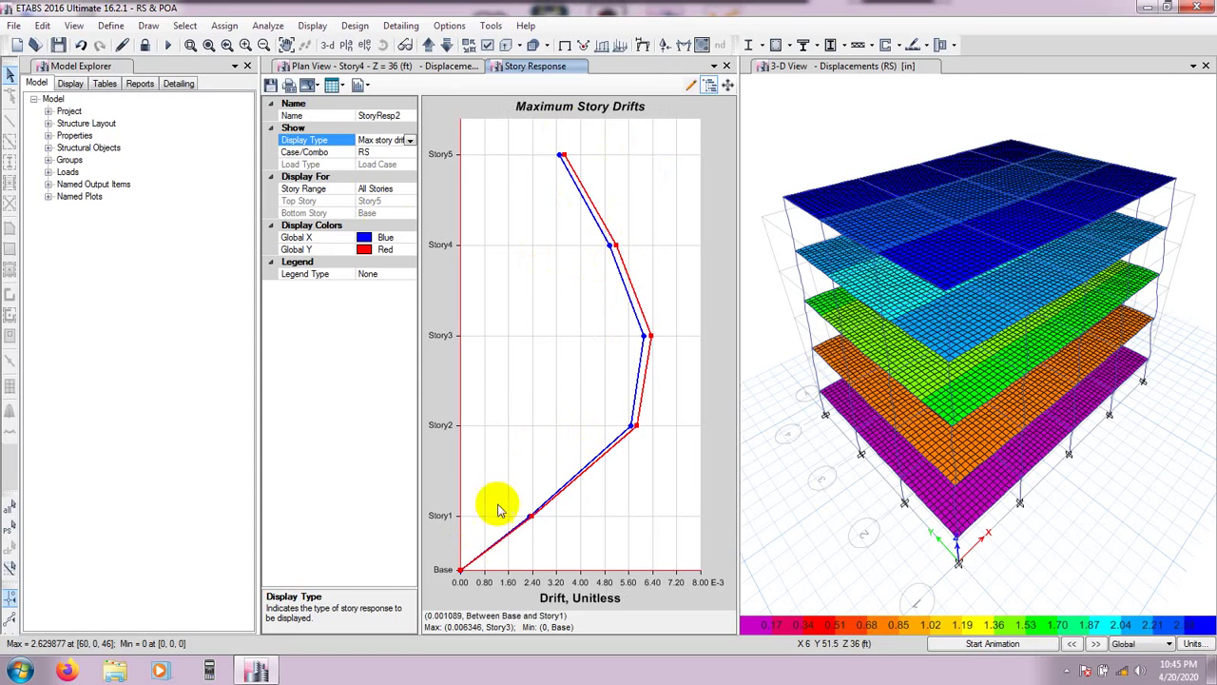
{"action": "left_click", "coordinate": [411, 140]}
{"action": "left_click", "coordinate": [352, 204]}
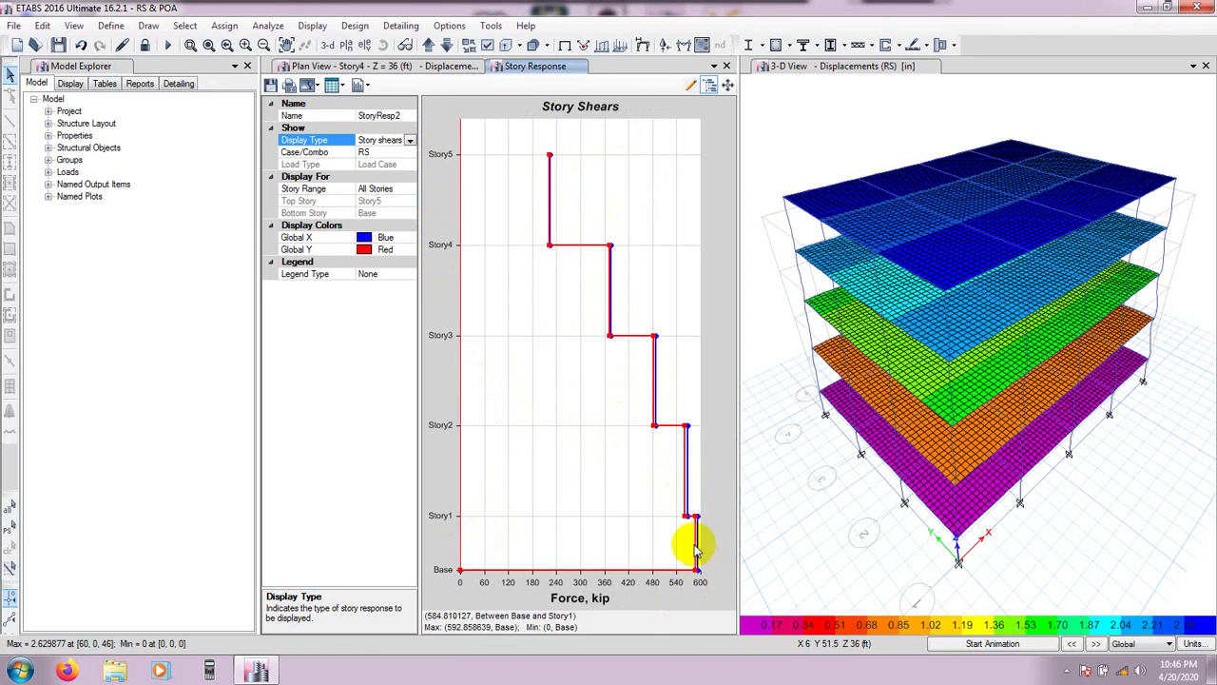
{"action": "left_click", "coordinate": [409, 141]}
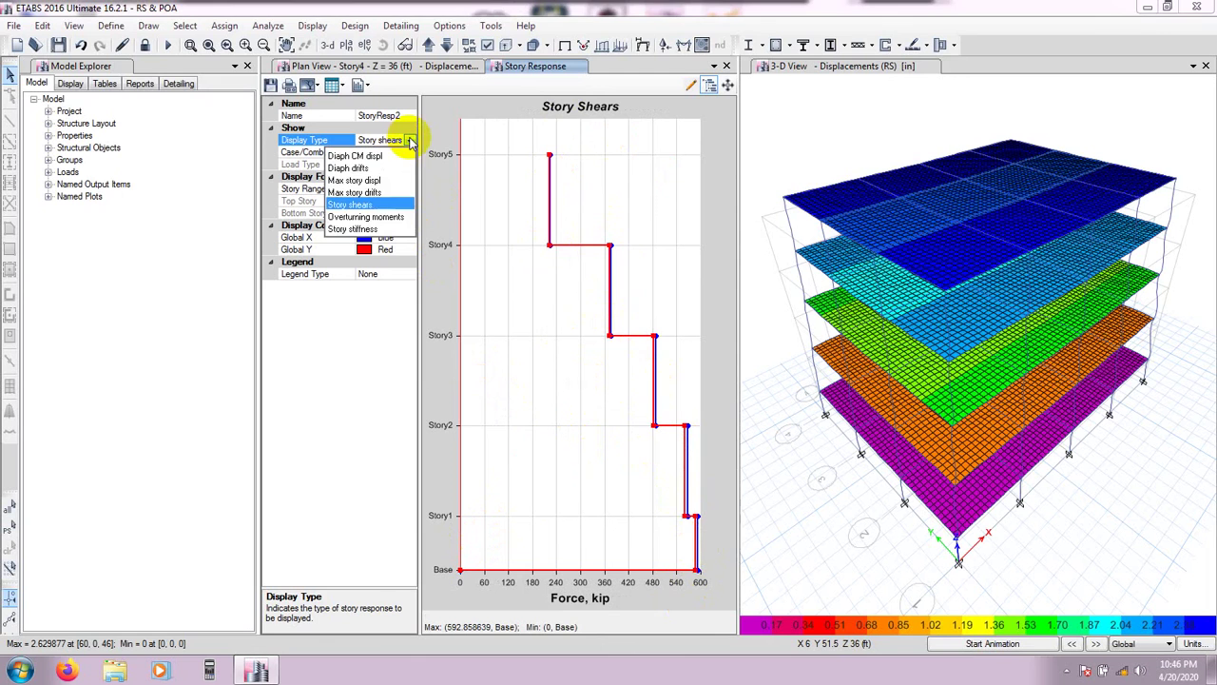
{"action": "left_click", "coordinate": [373, 222]}
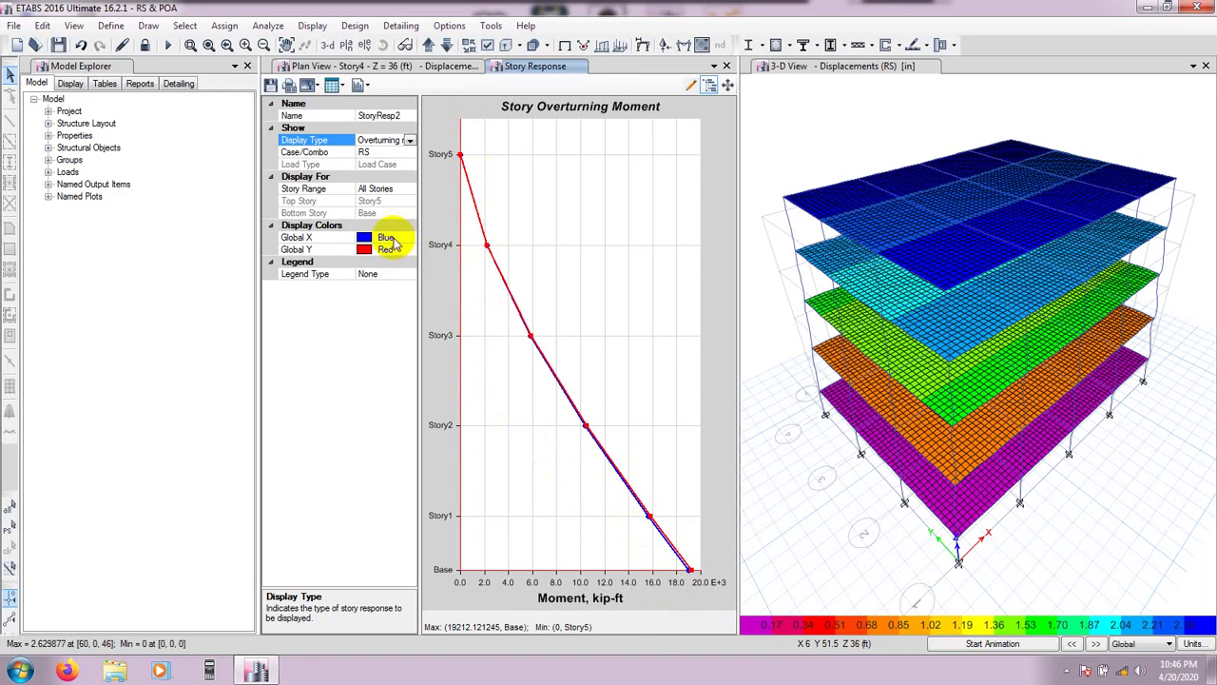
Keep RS as the load case and change the plot to Story Stiffness
{"action": "left_click", "coordinate": [385, 152]}
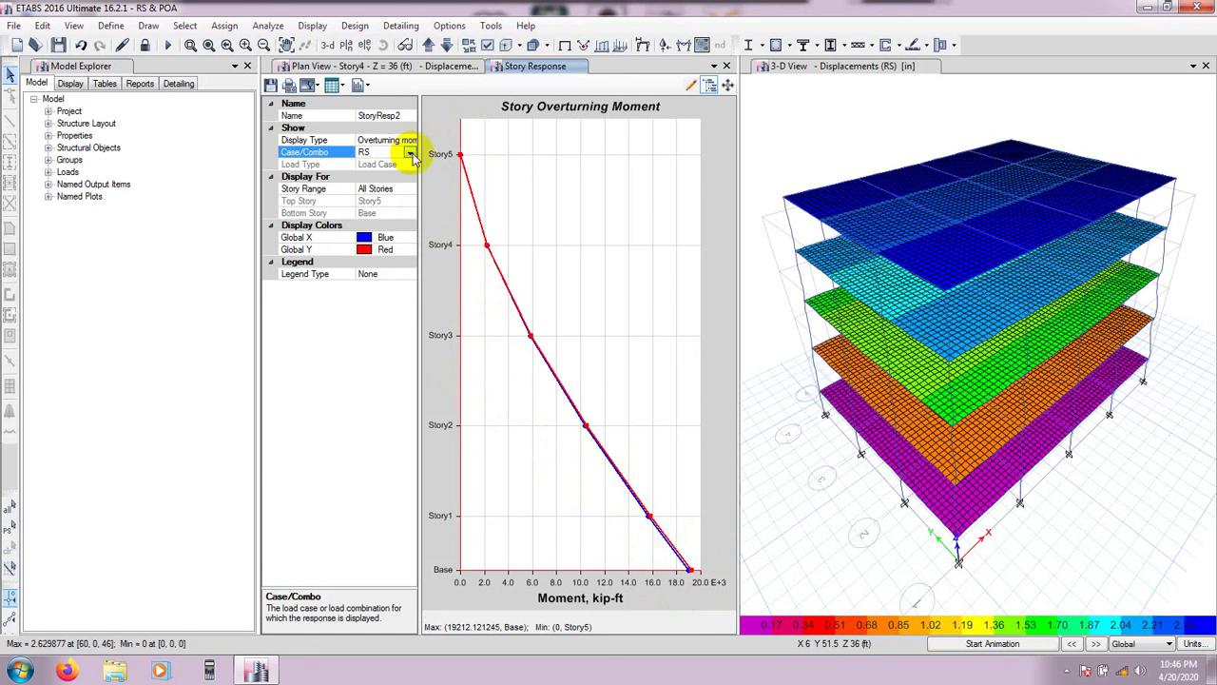
{"action": "left_click", "coordinate": [409, 152]}
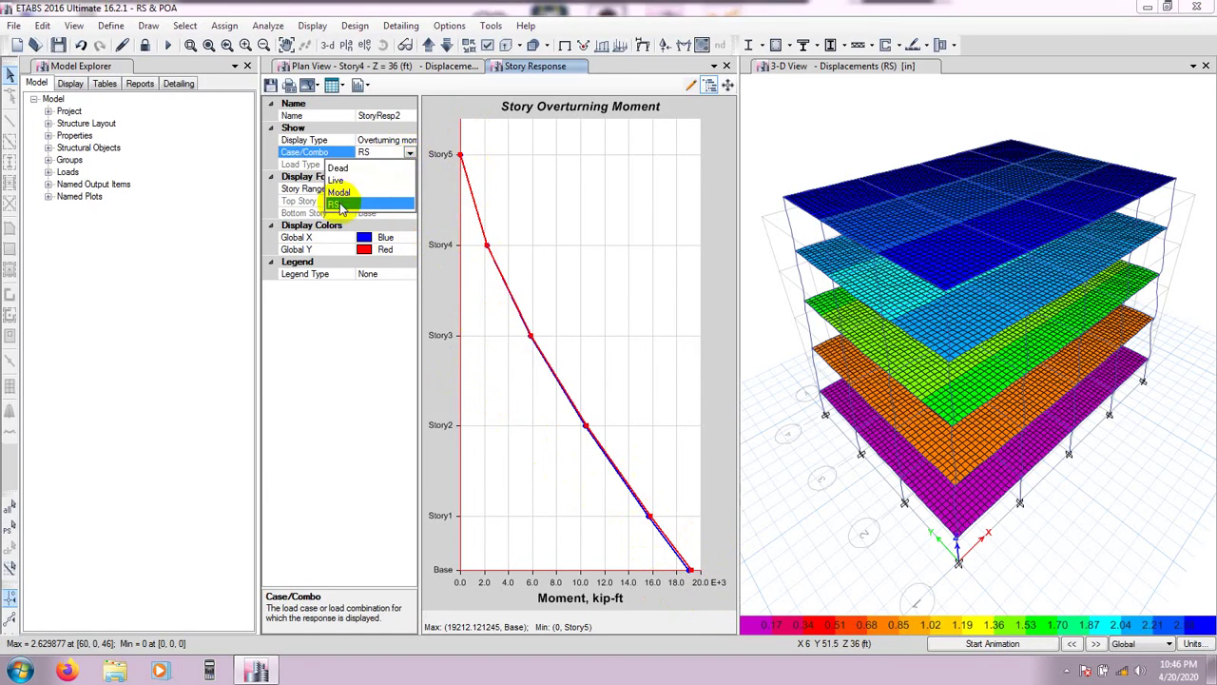
{"action": "left_click", "coordinate": [395, 117]}
{"action": "left_click", "coordinate": [400, 139]}
{"action": "left_click", "coordinate": [409, 140]}
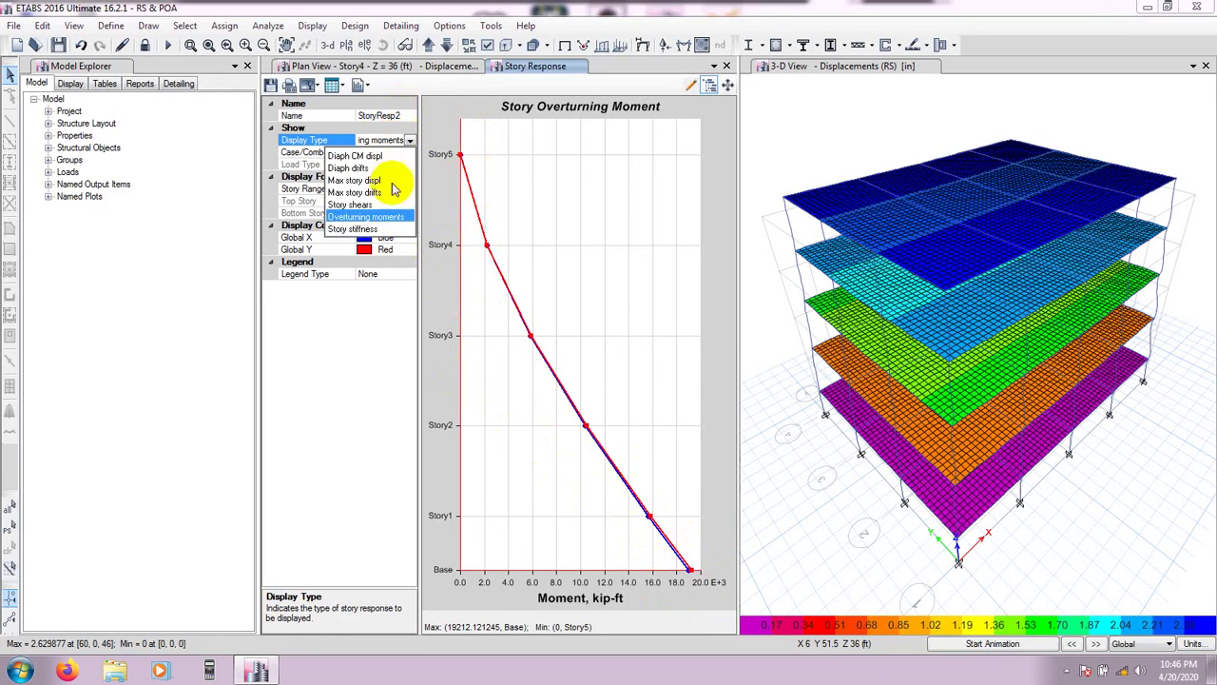
{"action": "left_click", "coordinate": [351, 219]}
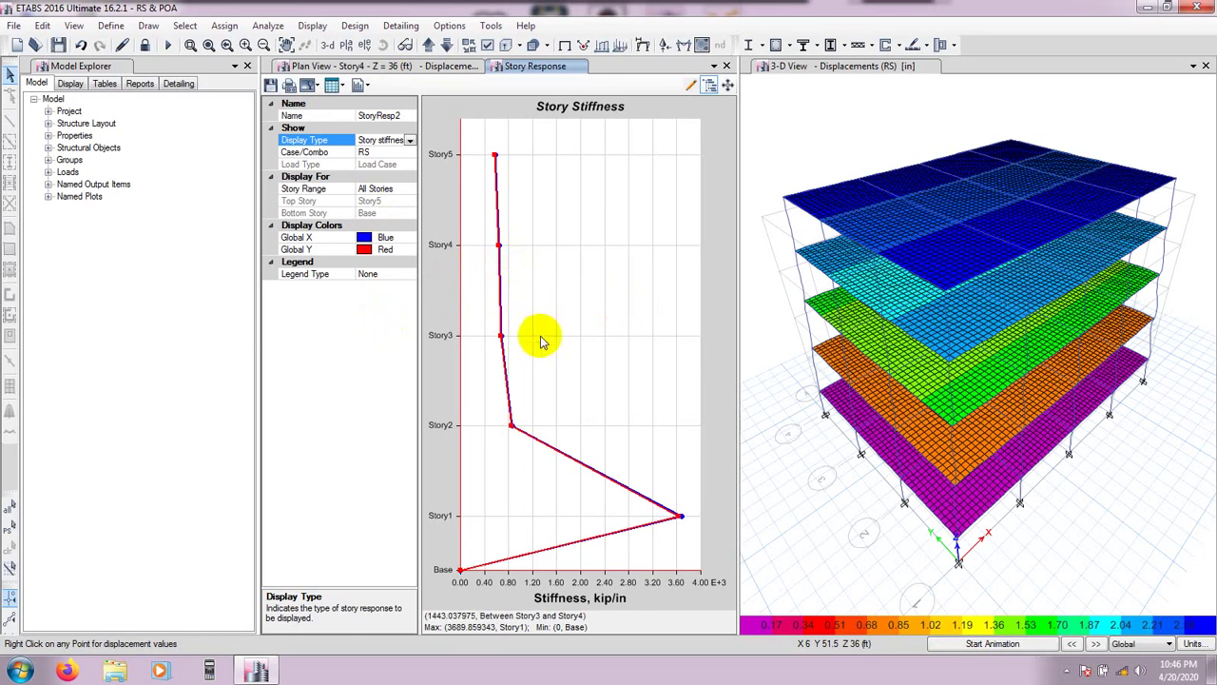
{"action": "left_click", "coordinate": [370, 85]}
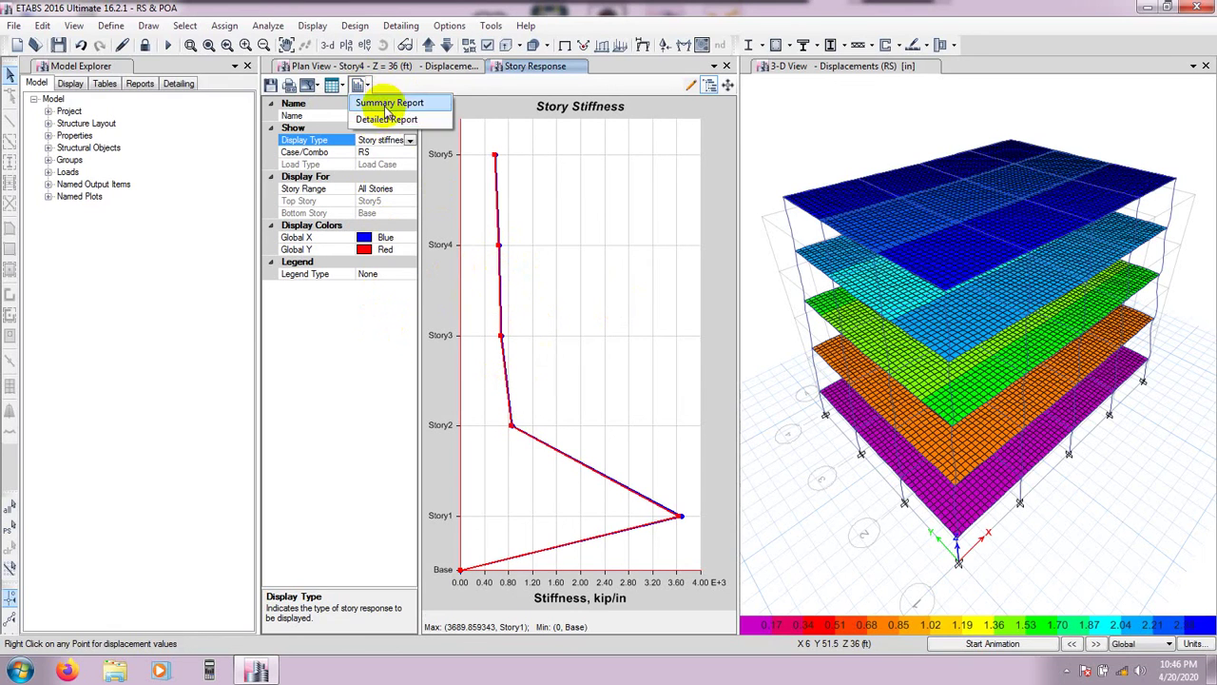
{"action": "left_click", "coordinate": [386, 123]}
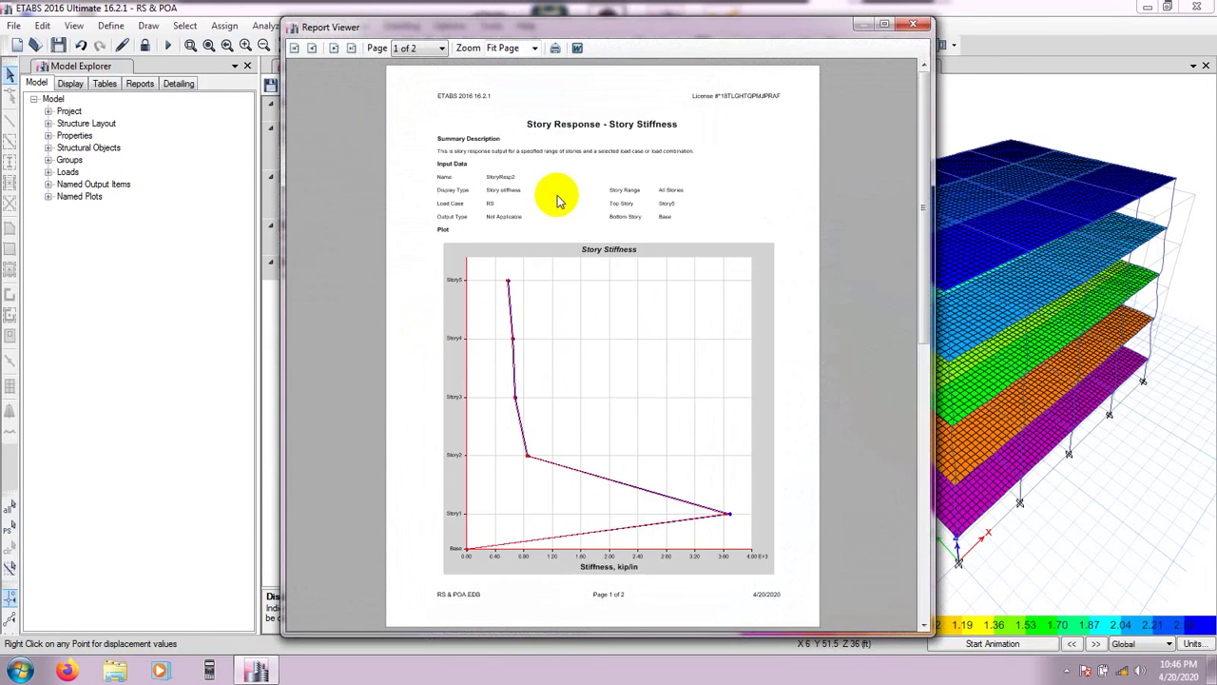
{"action": "left_click", "coordinate": [577, 49]}
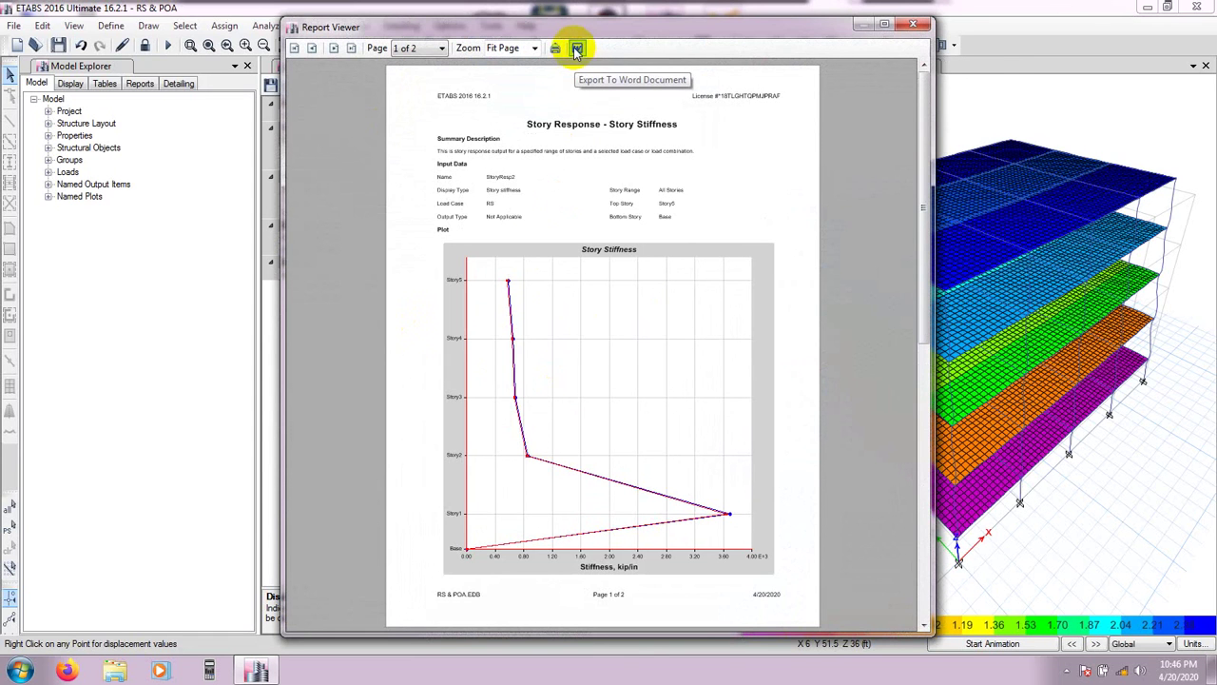
{"action": "left_click", "coordinate": [913, 25]}
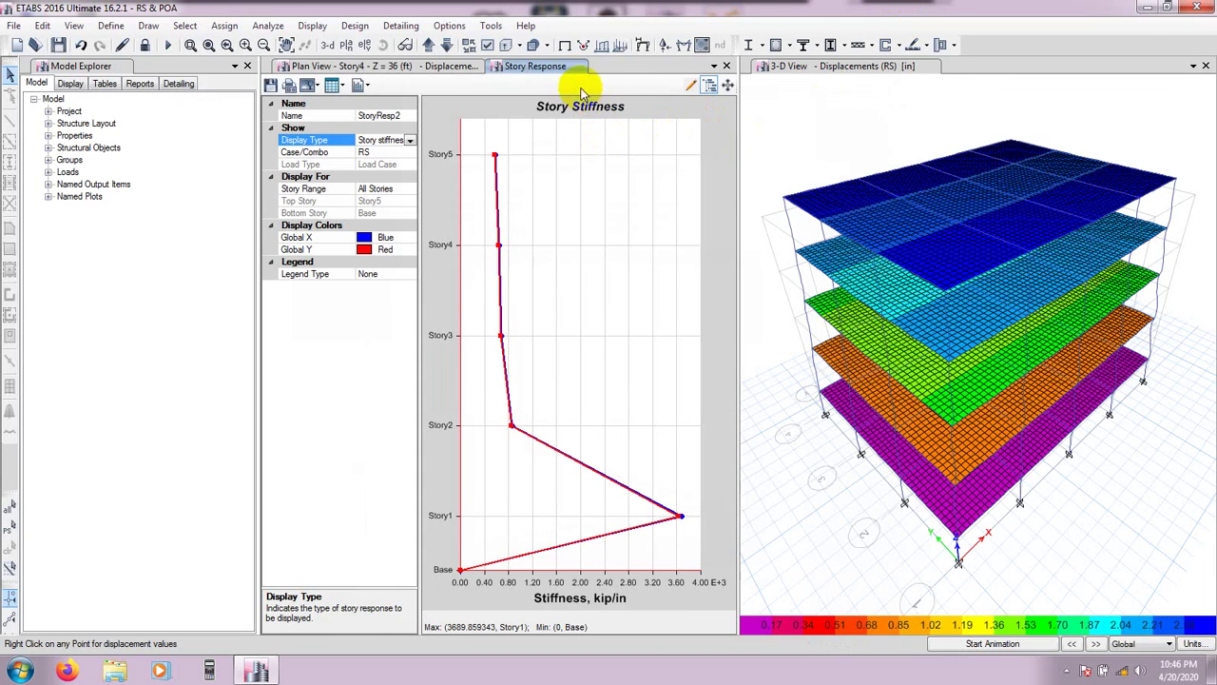
Close the Story Response plot tab and dismiss the Display menu
{"action": "left_click", "coordinate": [726, 65]}
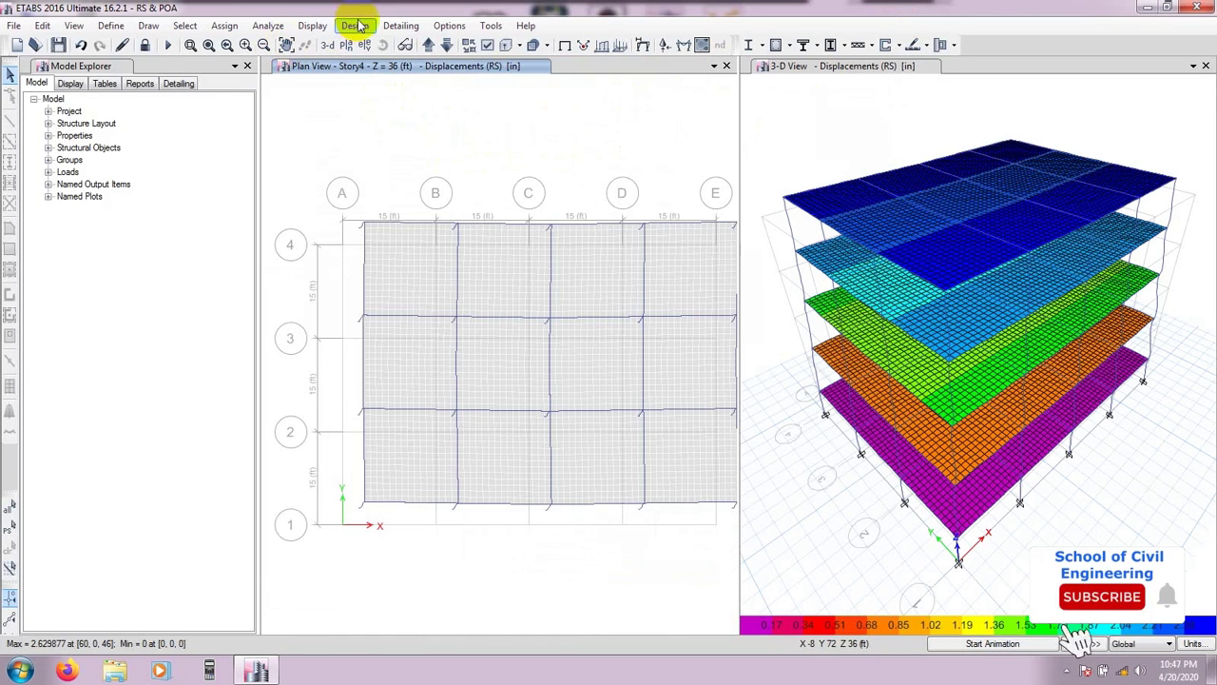
{"action": "left_click", "coordinate": [313, 26]}
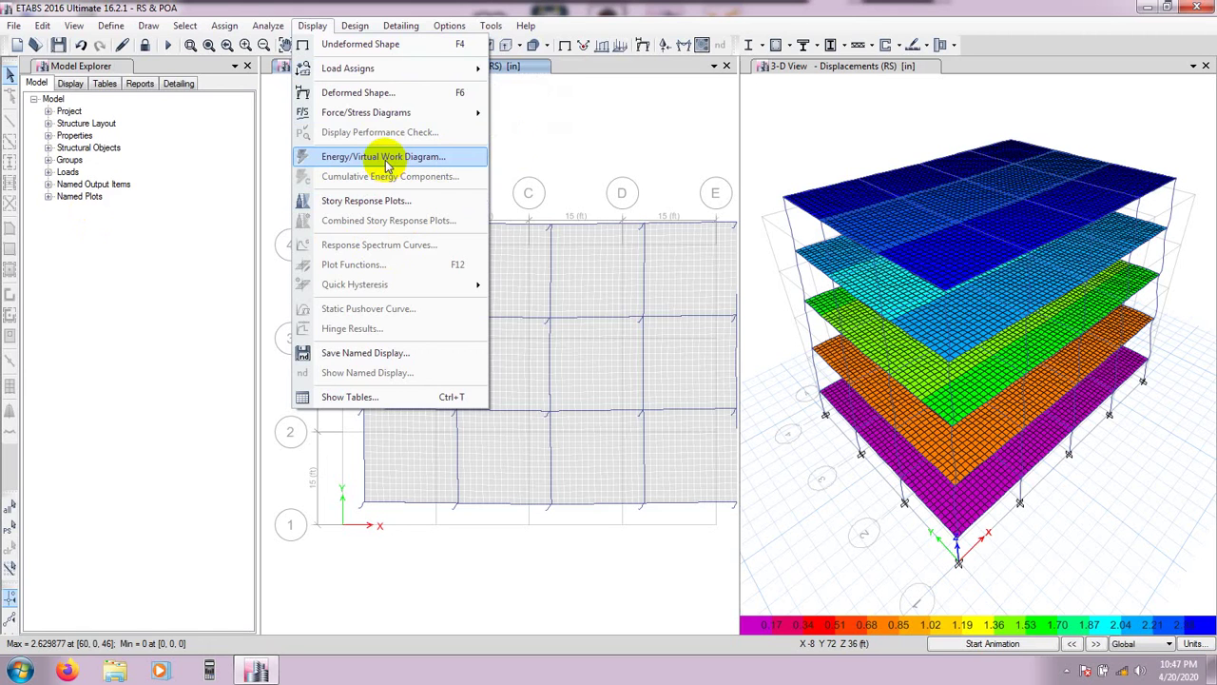
{"action": "left_click", "coordinate": [591, 140]}
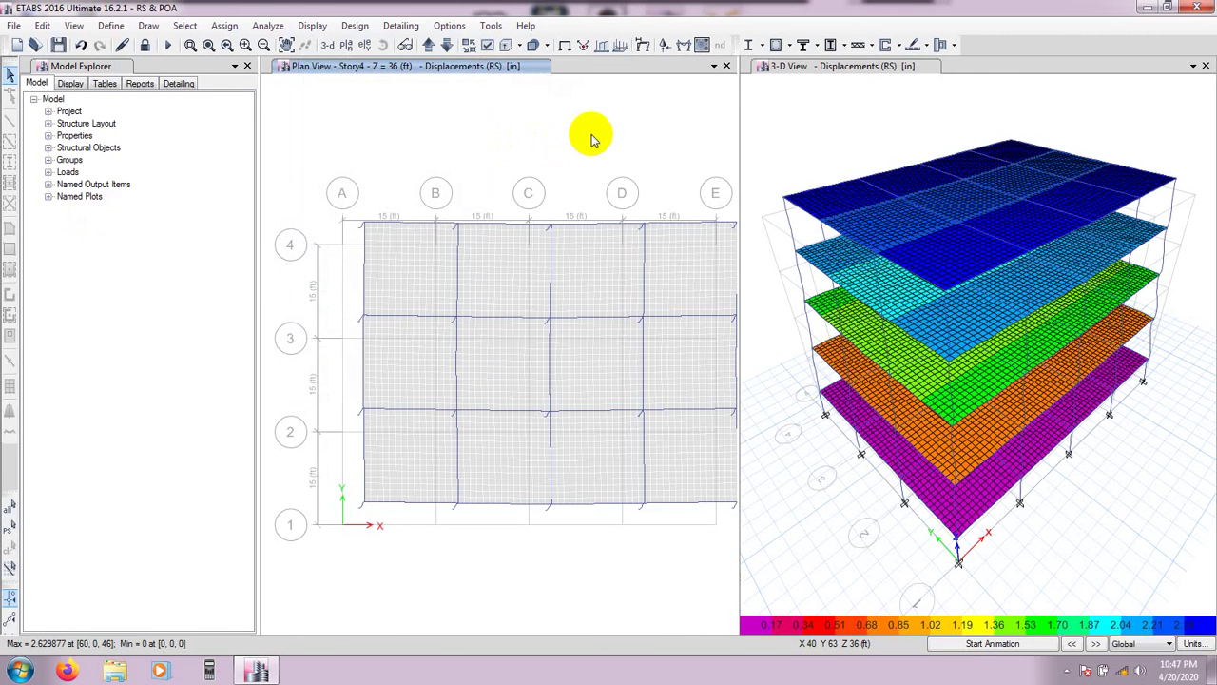